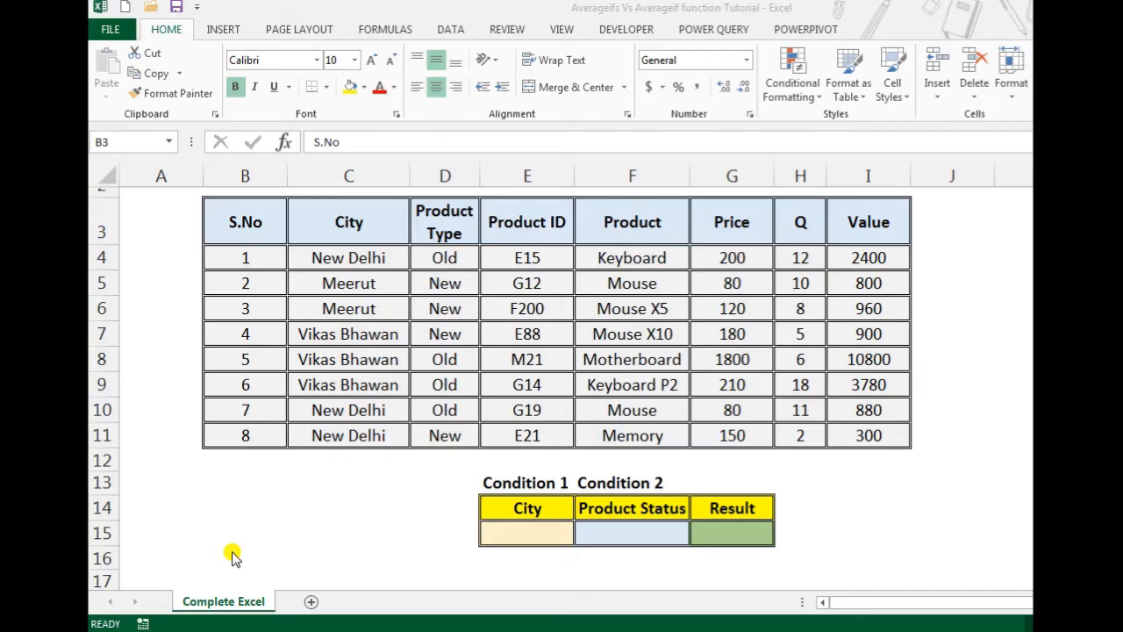
# Step: Look down the City column of the product table and the rows below it
pyautogui.click(389, 303)
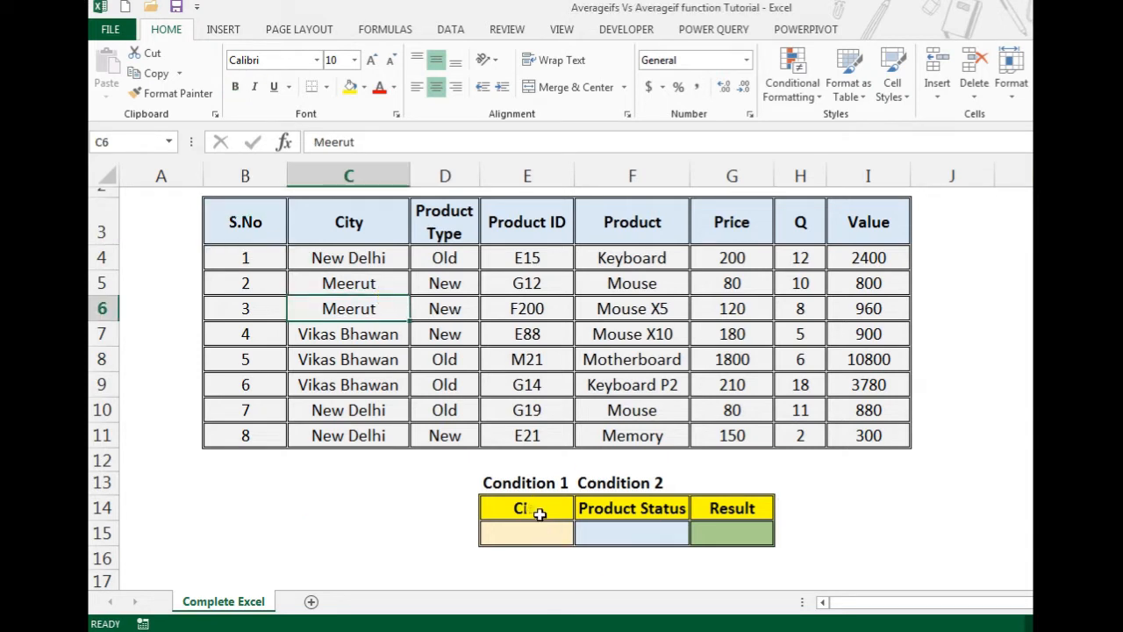
pyautogui.press('Down')
pyautogui.press('Down')
pyautogui.press('Down')
pyautogui.press('Down')
pyautogui.press('Down')
pyautogui.press('Down')
pyautogui.press('Down')
pyautogui.press('Down')
pyautogui.press('Down')
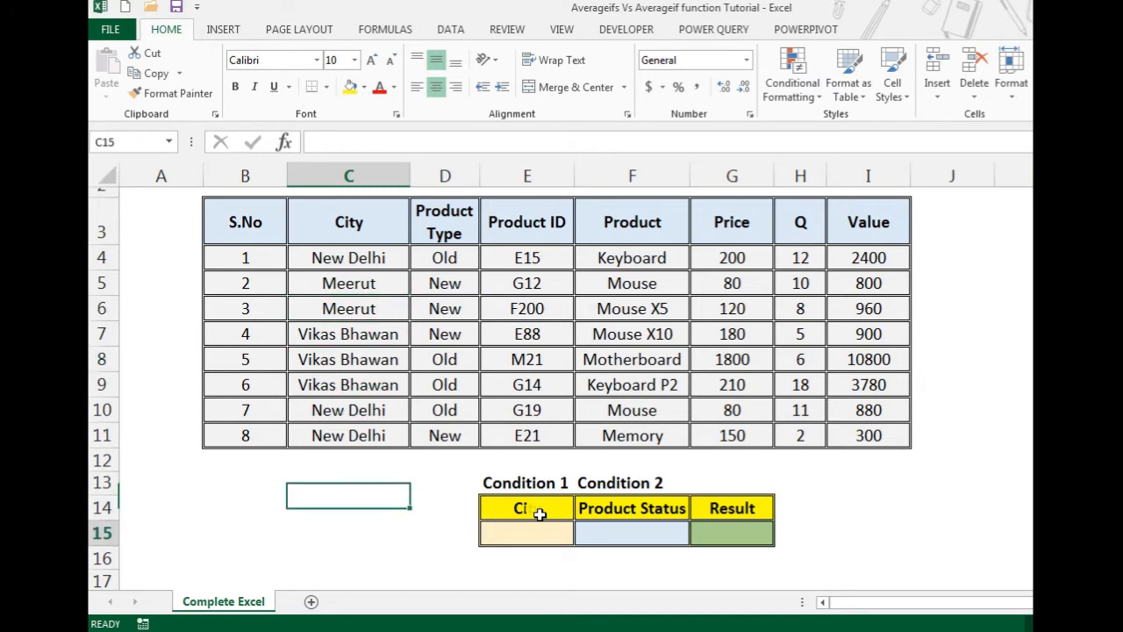
pyautogui.press('Down')
pyautogui.press('Down')
pyautogui.press('Down')
pyautogui.press('Down')
pyautogui.press('Down')
# Step: Examine the Product Type column of the table from its header down through the records
pyautogui.press('Right')
pyautogui.press('Up')
pyautogui.press('Up')
pyautogui.press('Up')
pyautogui.press('Up')
pyautogui.press('Up')
pyautogui.press('Up')
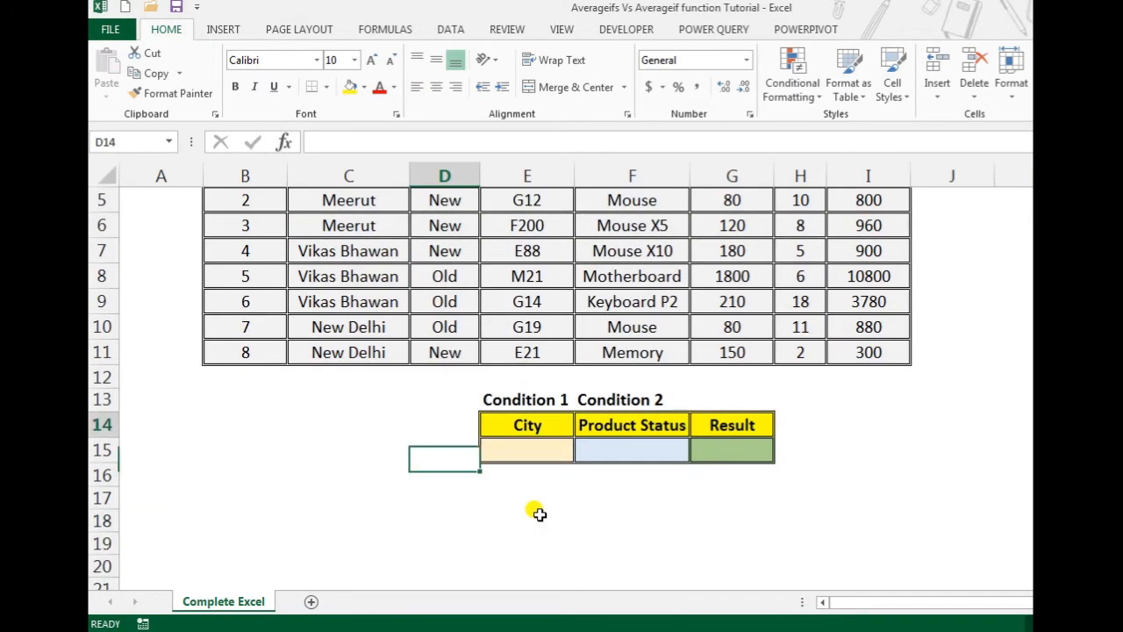
pyautogui.press('Up')
pyautogui.press('Up')
pyautogui.press('Up')
pyautogui.press('Up')
pyautogui.press('Up')
pyautogui.press('Up')
pyautogui.press('Up')
pyautogui.press('Up')
pyautogui.press('Up')
pyautogui.press('Up')
pyautogui.press('Up')
pyautogui.press('Up')
pyautogui.press('Down')
pyautogui.press('Down')
pyautogui.press('Down')
pyautogui.press('Down')
pyautogui.press('Down')
pyautogui.press('Down')
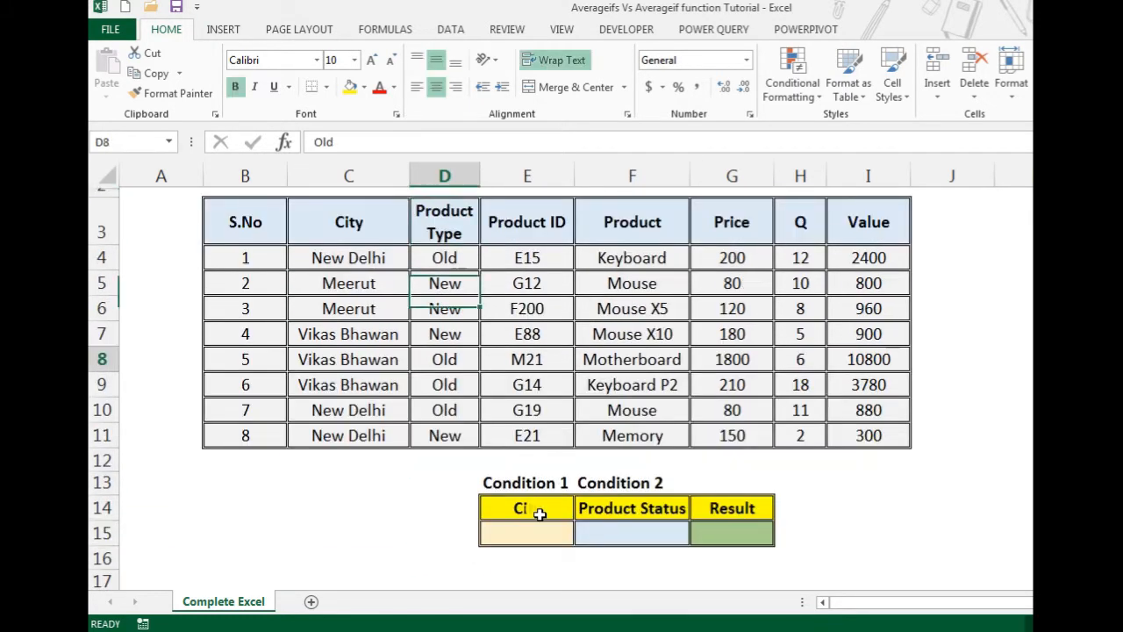
# Step: Review the City and Product Status headings of the two-condition lookup block below the table
pyautogui.press('Right')
pyautogui.press('Right')
pyautogui.press('Down')
pyautogui.press('Down')
pyautogui.press('Down')
pyautogui.press('Down')
pyautogui.press('Down')
pyautogui.press('Down')
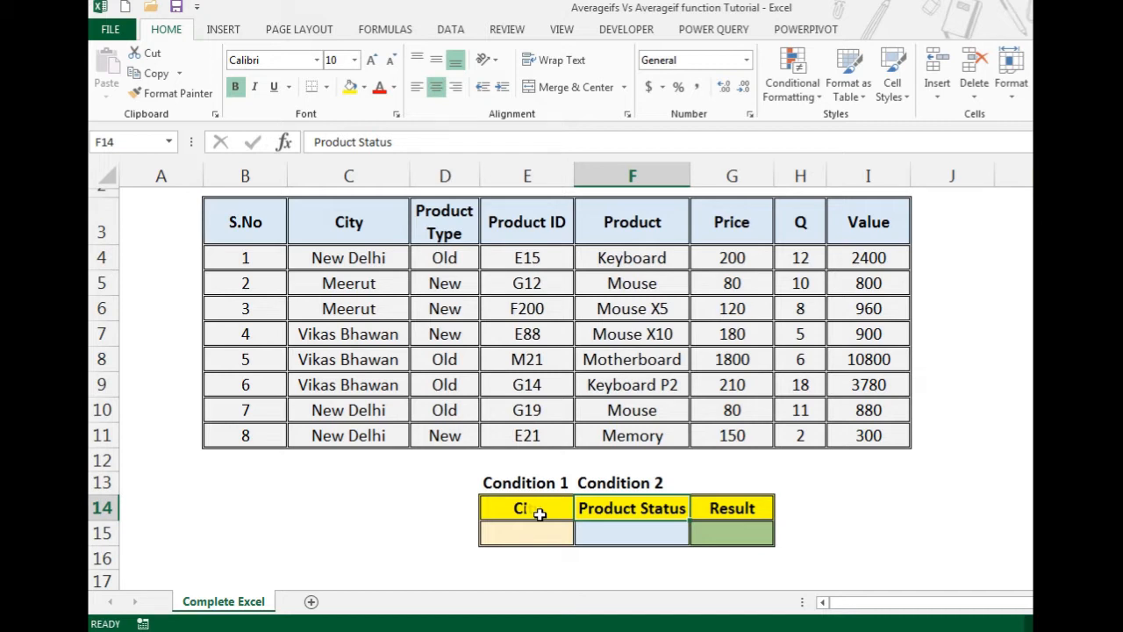
pyautogui.click(539, 514)
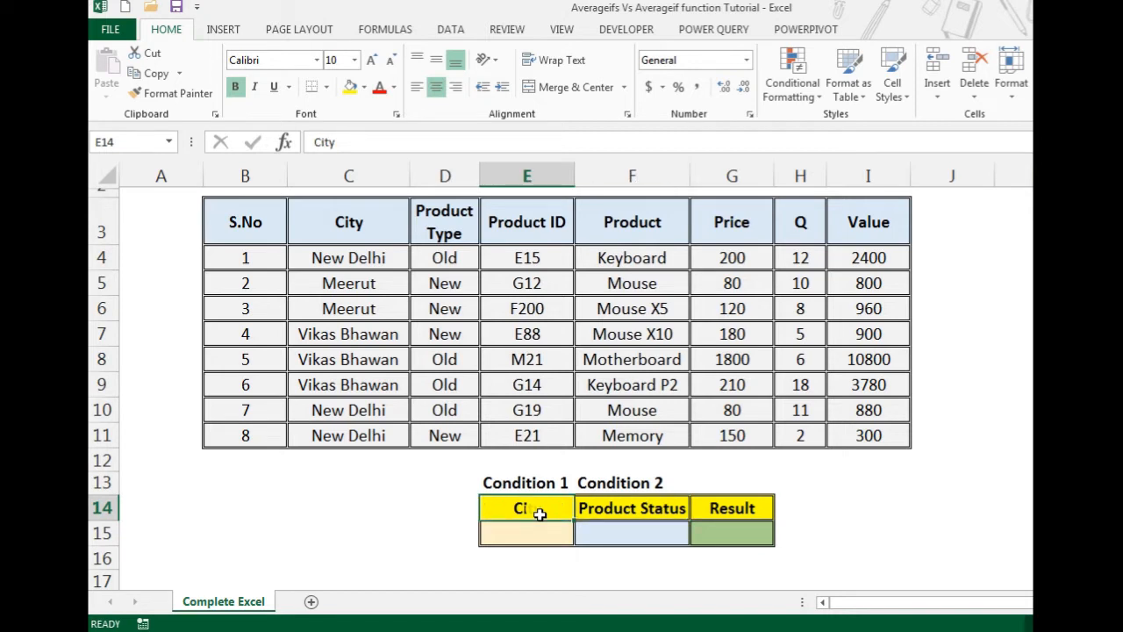
pyautogui.press('Right')
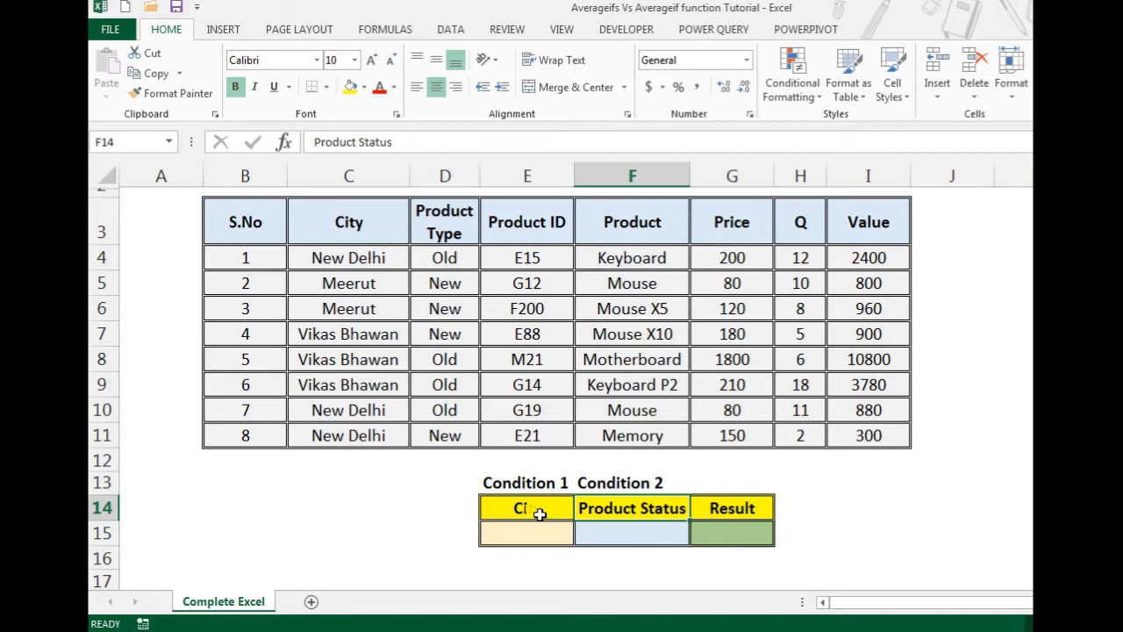
# Step: Go through the Product Type entries from the first record in D4 to the last in D11
pyautogui.press('Up')
pyautogui.press('Up')
pyautogui.press('Up')
pyautogui.press('Up')
pyautogui.press('Up')
pyautogui.press('Up')
pyautogui.press('Up')
pyautogui.press('Up')
pyautogui.press('Up')
pyautogui.press('Up')
pyautogui.press('Up')
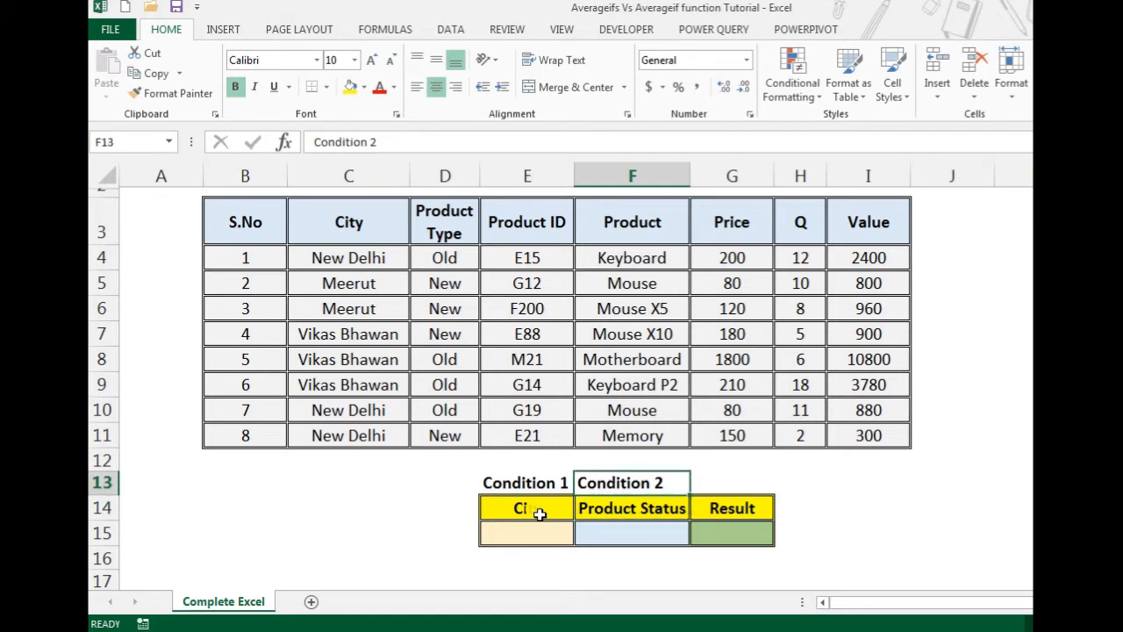
pyautogui.press('Left')
pyautogui.press('Left')
pyautogui.press('Down')
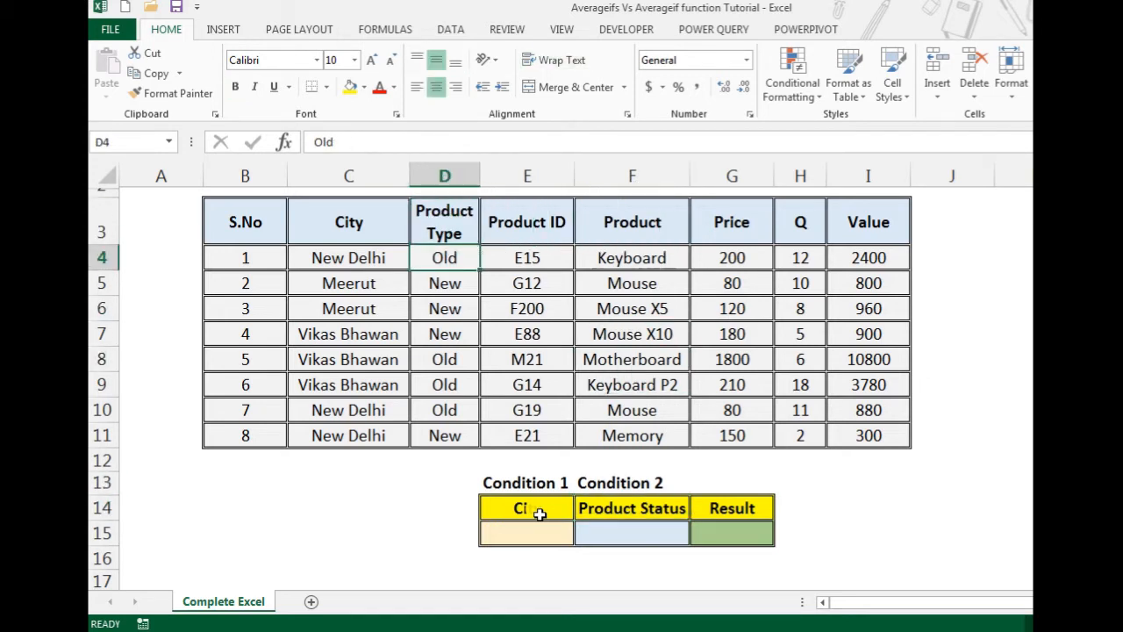
pyautogui.press('Down')
pyautogui.press('Down')
pyautogui.press('Down')
pyautogui.press('Down')
pyautogui.press('Down')
pyautogui.press('Down')
pyautogui.press('Down')
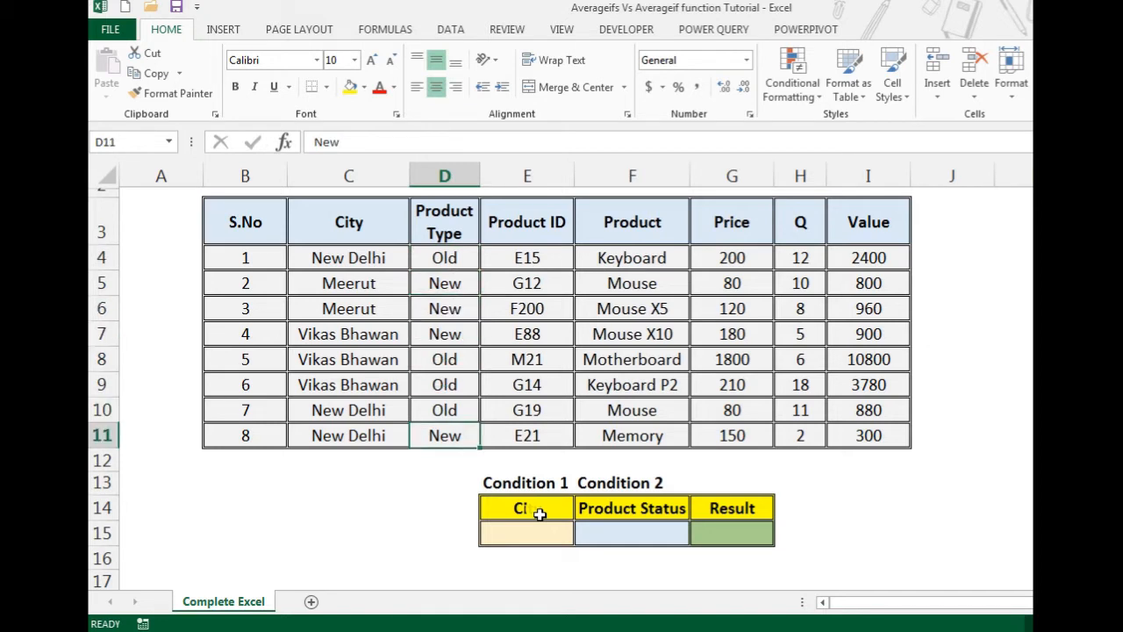
# Step: Start an AVERAGEIF formula in the Result cell G15
pyautogui.press('Right')
pyautogui.press('Right')
pyautogui.press('Right')
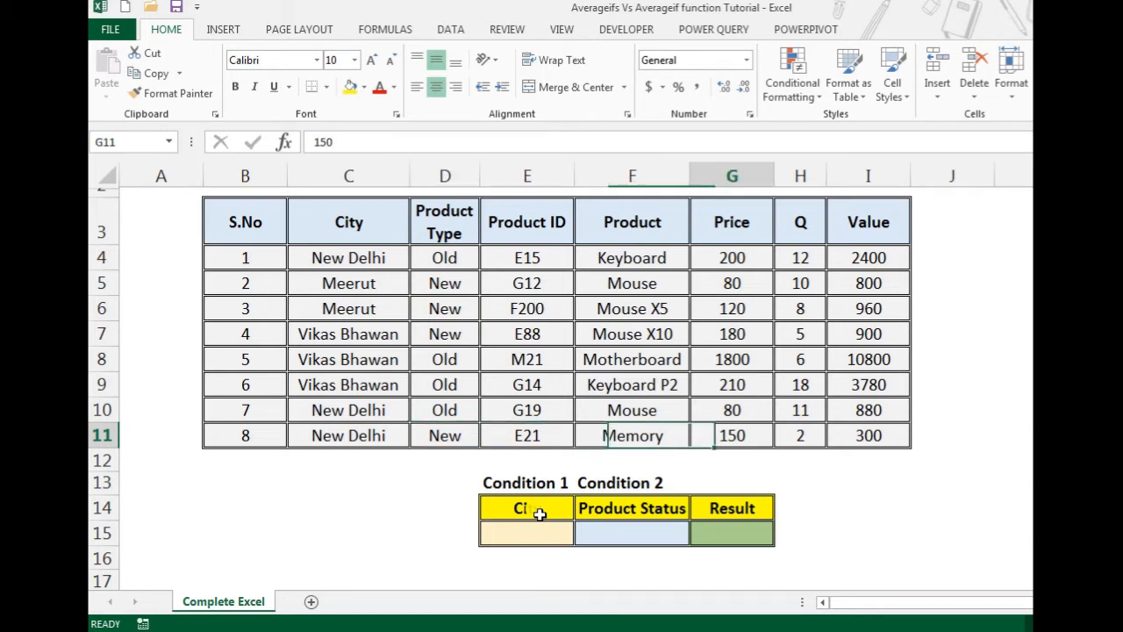
pyautogui.press('Down')
pyautogui.press('Down')
pyautogui.press('Down')
pyautogui.press('Down')
pyautogui.press('Down')
pyautogui.press('Up')
pyautogui.press('Up')
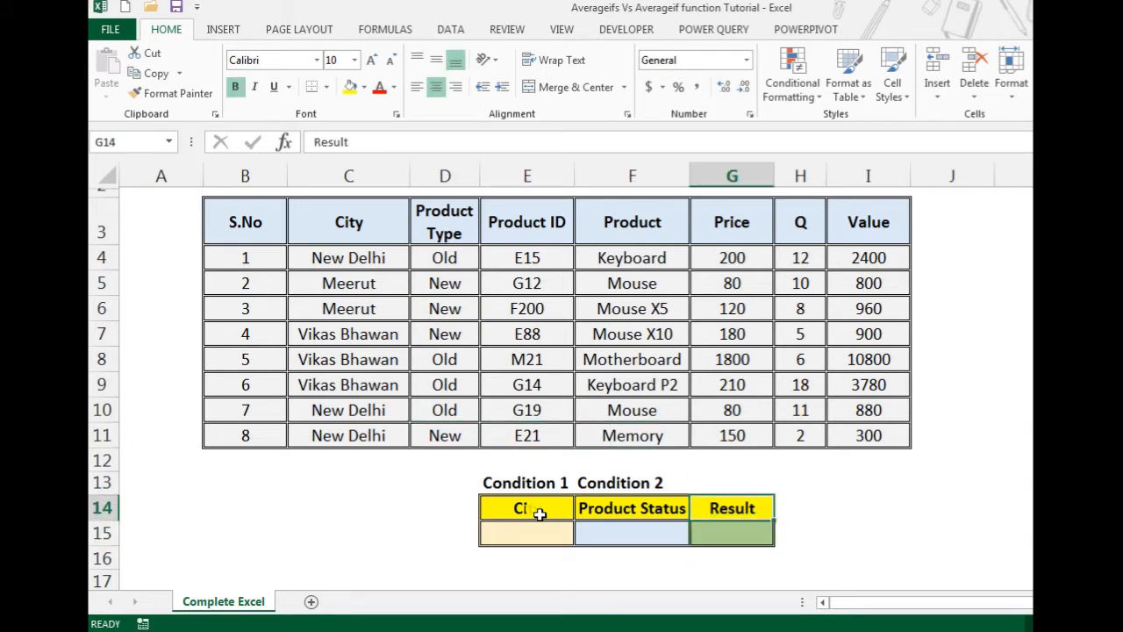
pyautogui.press('Down')
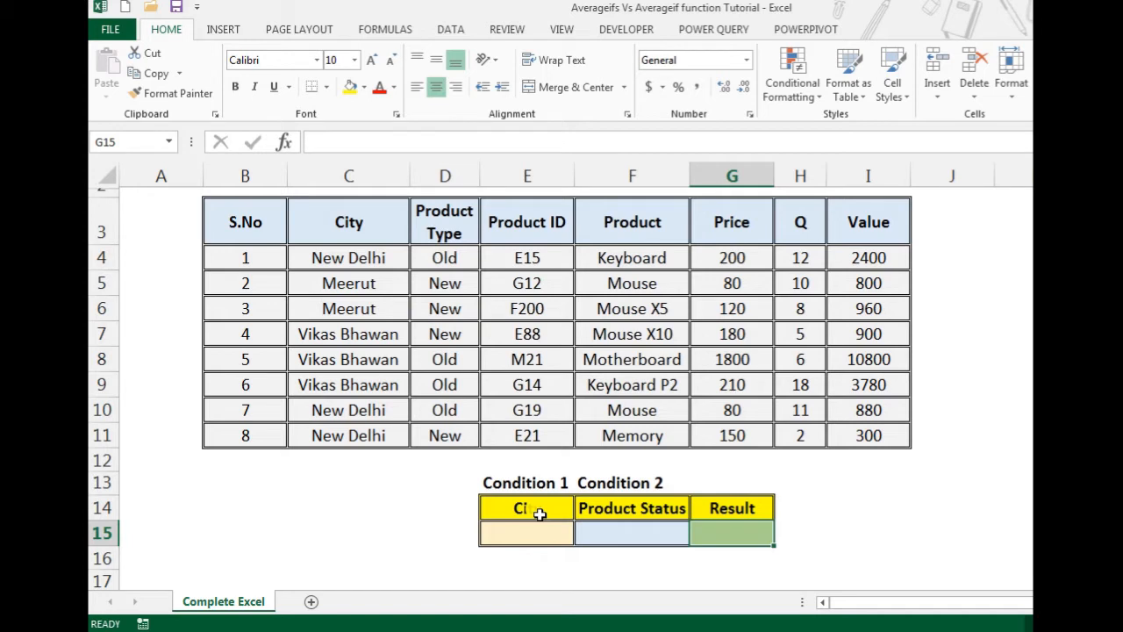
pyautogui.write('=ave')
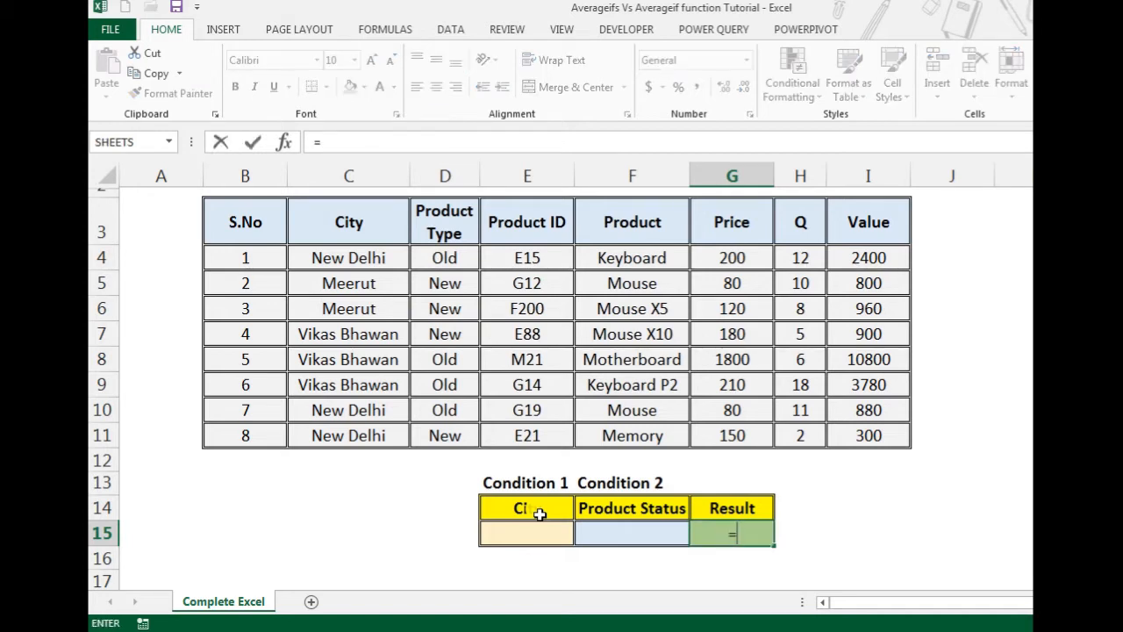
pyautogui.press('Down')
pyautogui.press('Down')
pyautogui.press('Down')
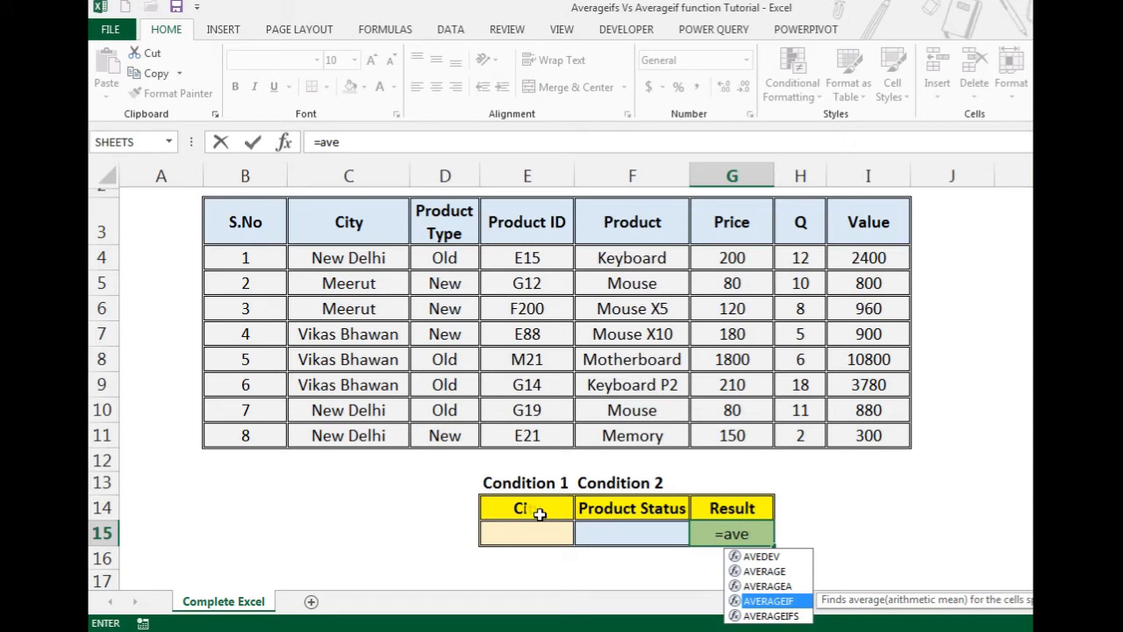
pyautogui.press('Tab')
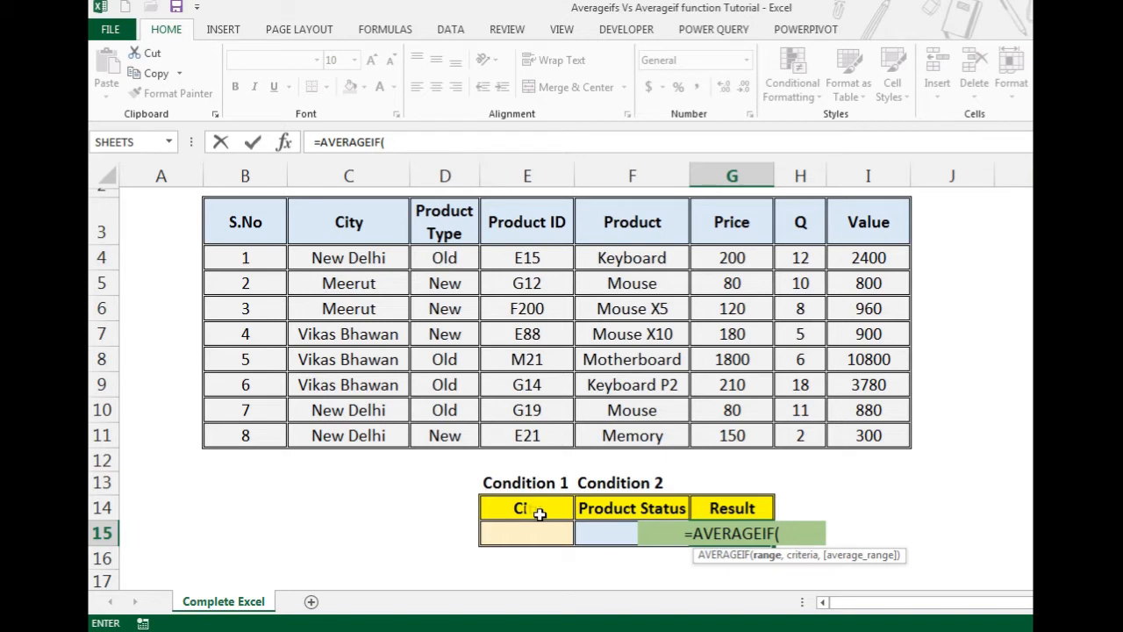
# Step: Set the City column C3:C11, including its header, as the range argument of the AVERAGEIF formula
pyautogui.press('Left')
pyautogui.press('Left')
pyautogui.press('Left')
pyautogui.press('Up')
pyautogui.press('Up')
pyautogui.press('Up')
pyautogui.press('Up')
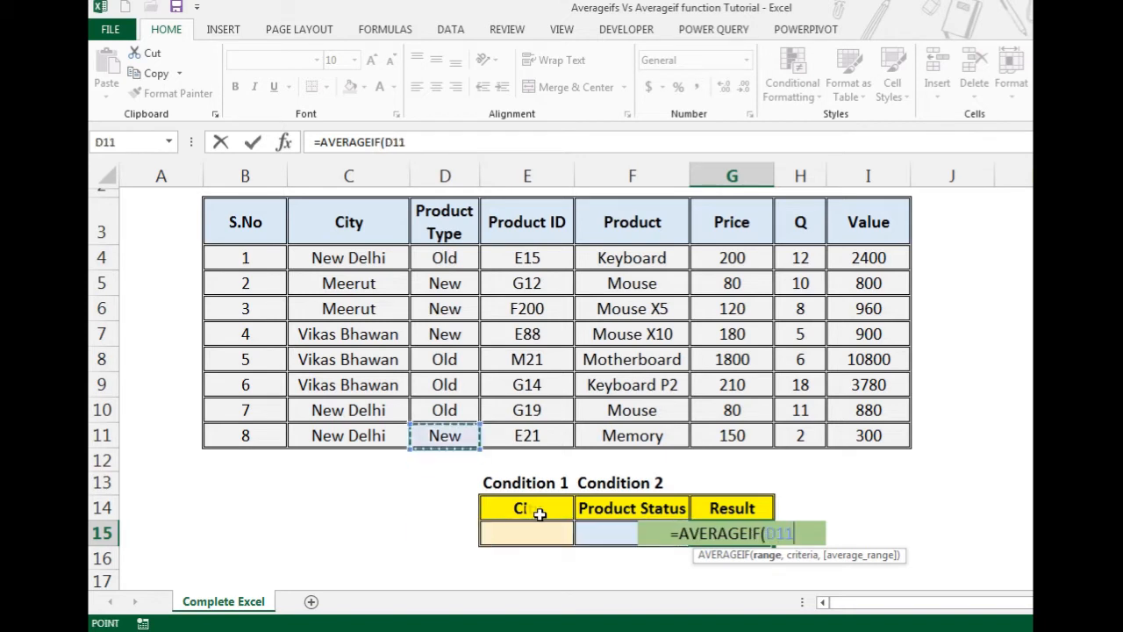
pyautogui.press('Up')
pyautogui.press('Up')
pyautogui.press('Left')
pyautogui.press('Up')
pyautogui.press('Up')
pyautogui.press('Up')
pyautogui.press('Up')
pyautogui.press('Up')
pyautogui.press('Up')
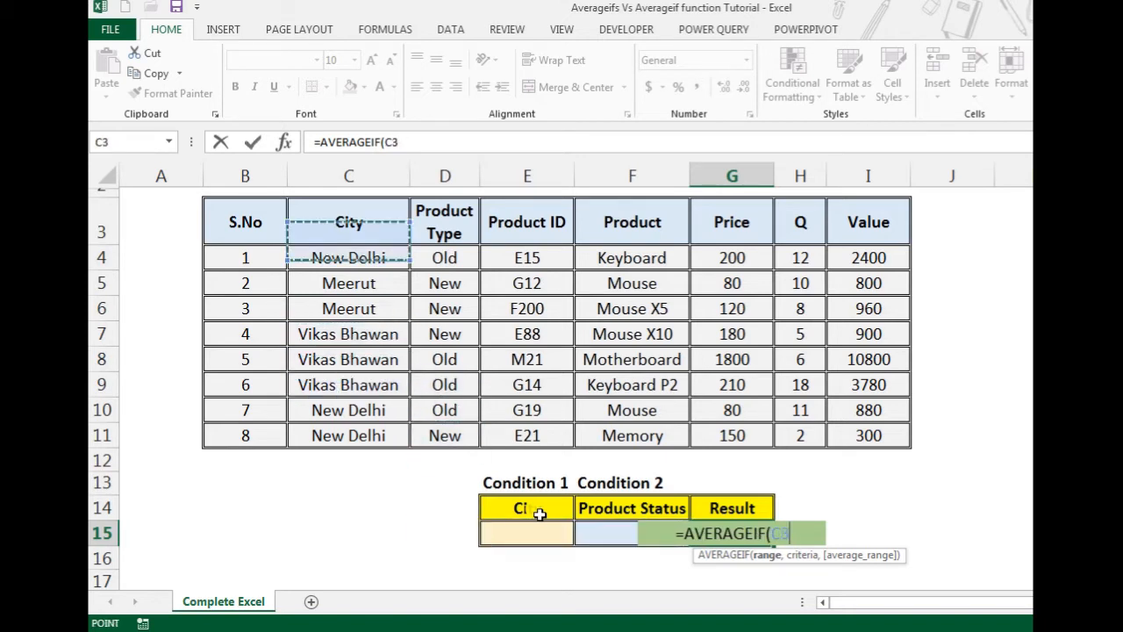
pyautogui.hotkey('ctrl', 'shift', 'Down')
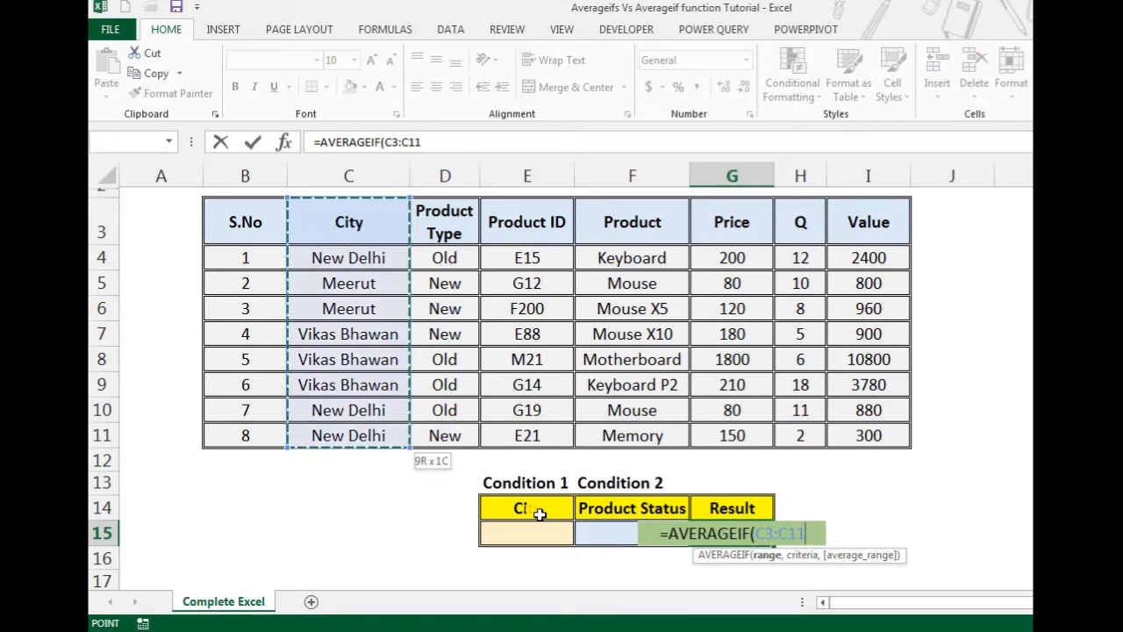
pyautogui.write(',')
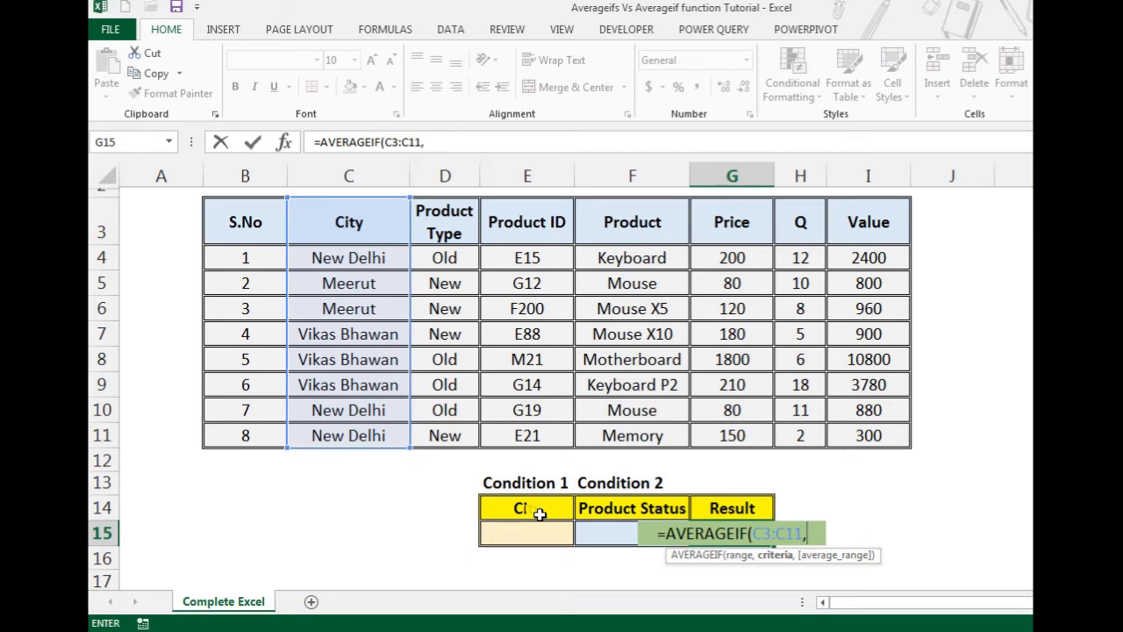
# Step: Use the City condition cell E15 as the criteria argument of the AVERAGEIF formula
pyautogui.press('Left')
pyautogui.press('Left')
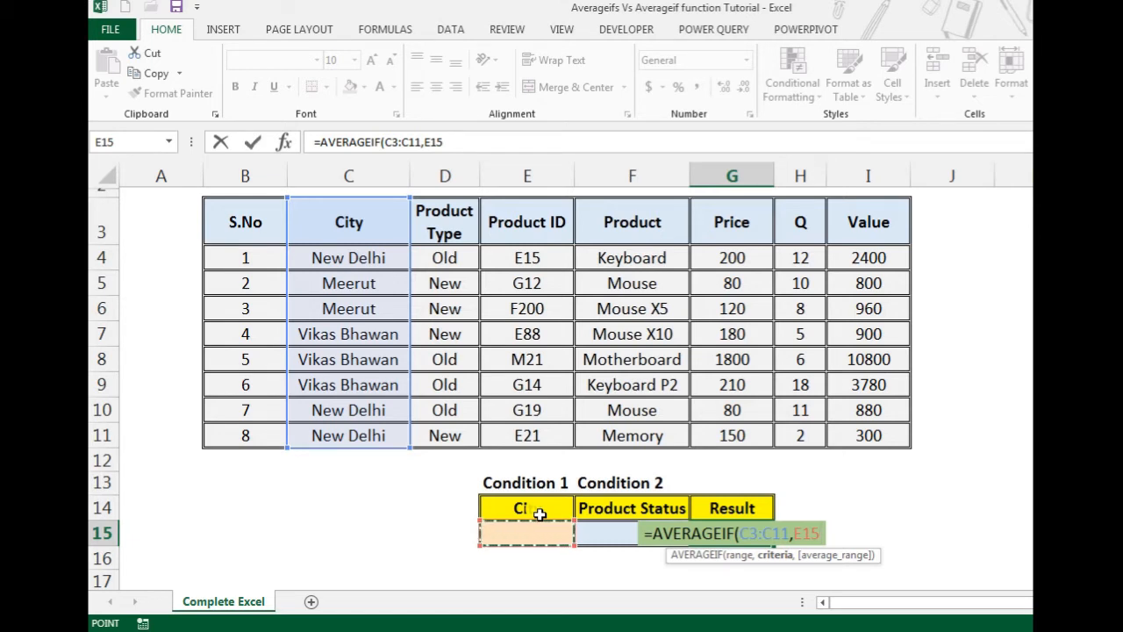
pyautogui.write(',')
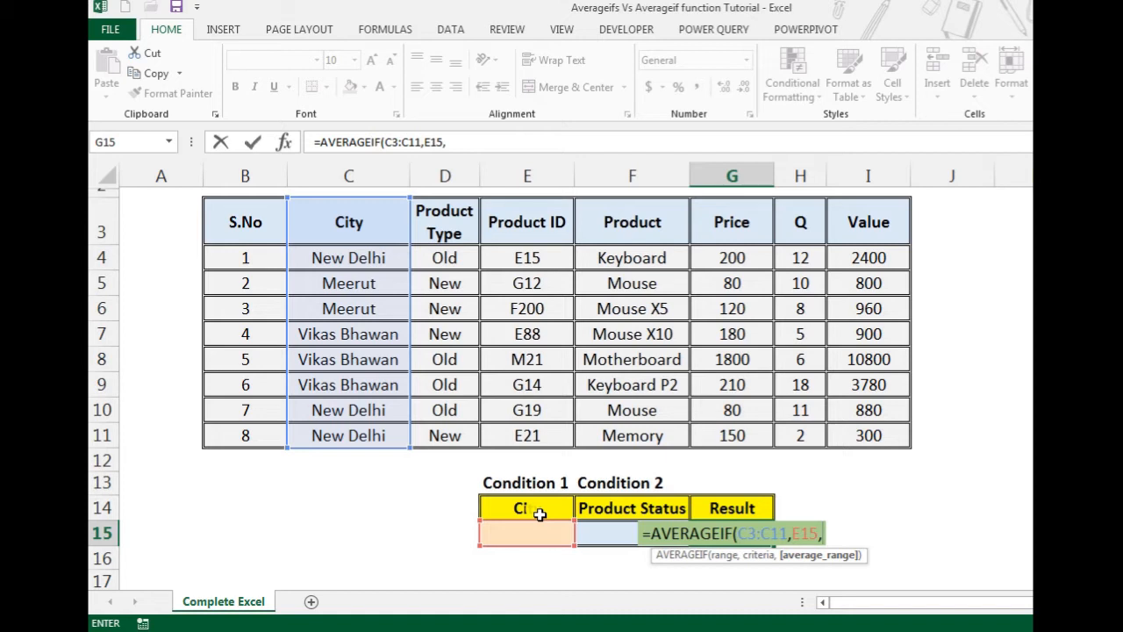
# Step: Set the Value column I3:I11 as the average range and complete the AVERAGEIF formula in G15
pyautogui.press('Up')
pyautogui.press('Up')
pyautogui.press('Up')
pyautogui.press('Up')
pyautogui.press('Up')
pyautogui.press('Up')
pyautogui.press('Up')
pyautogui.press('Right')
pyautogui.press('Right')
pyautogui.press('Up')
pyautogui.press('Up')
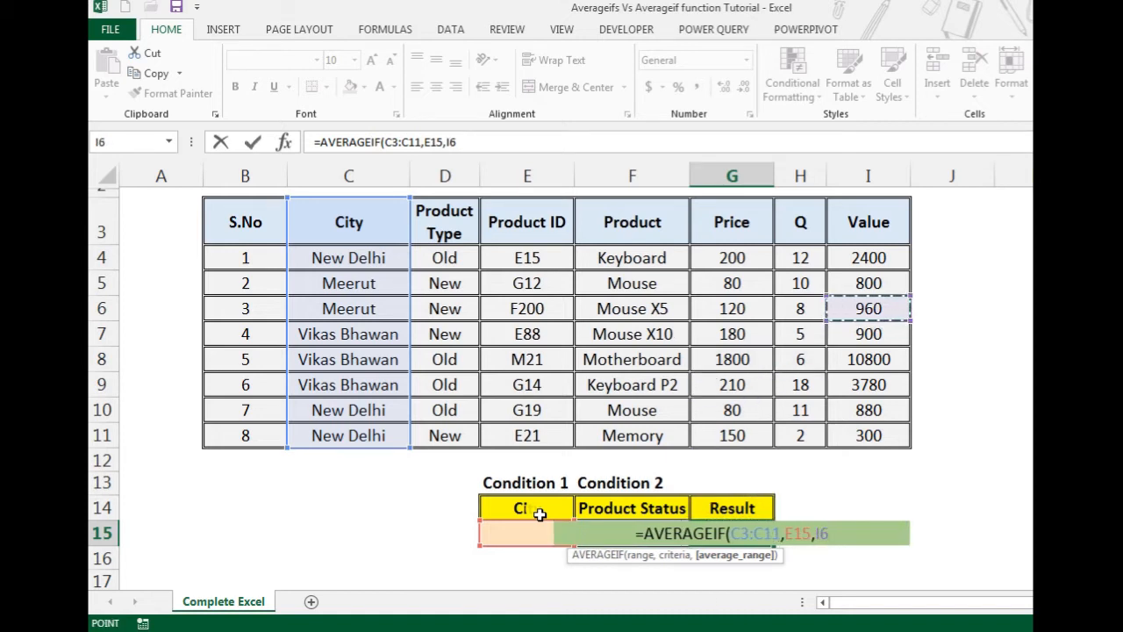
pyautogui.press('Up')
pyautogui.press('Up')
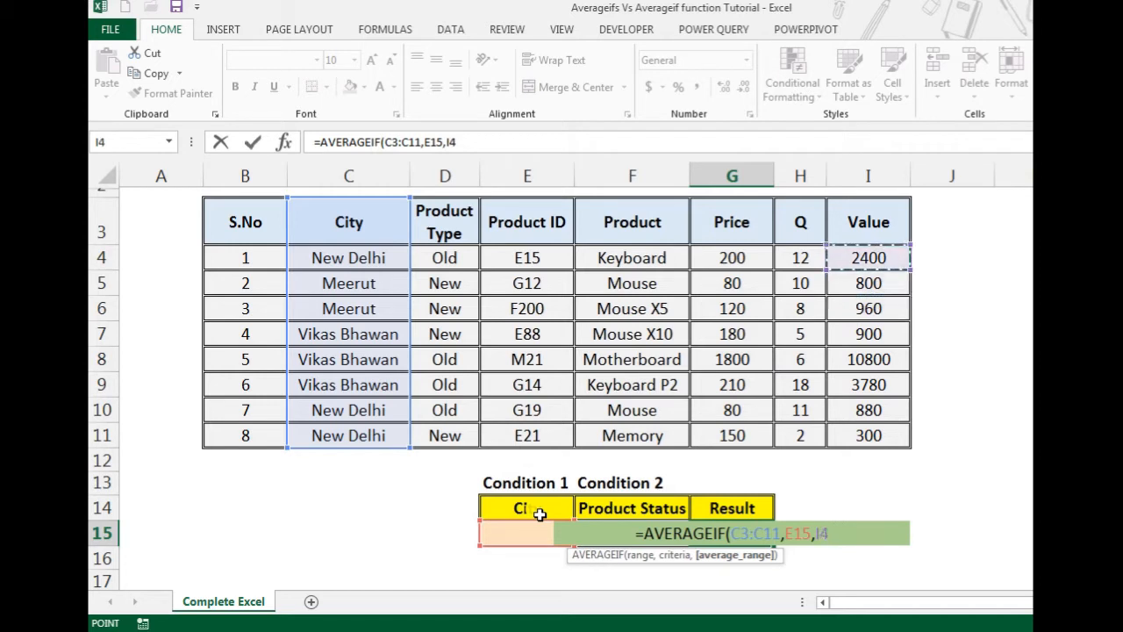
pyautogui.press('Up')
pyautogui.hotkey('ctrl', 'shift', 'Down')
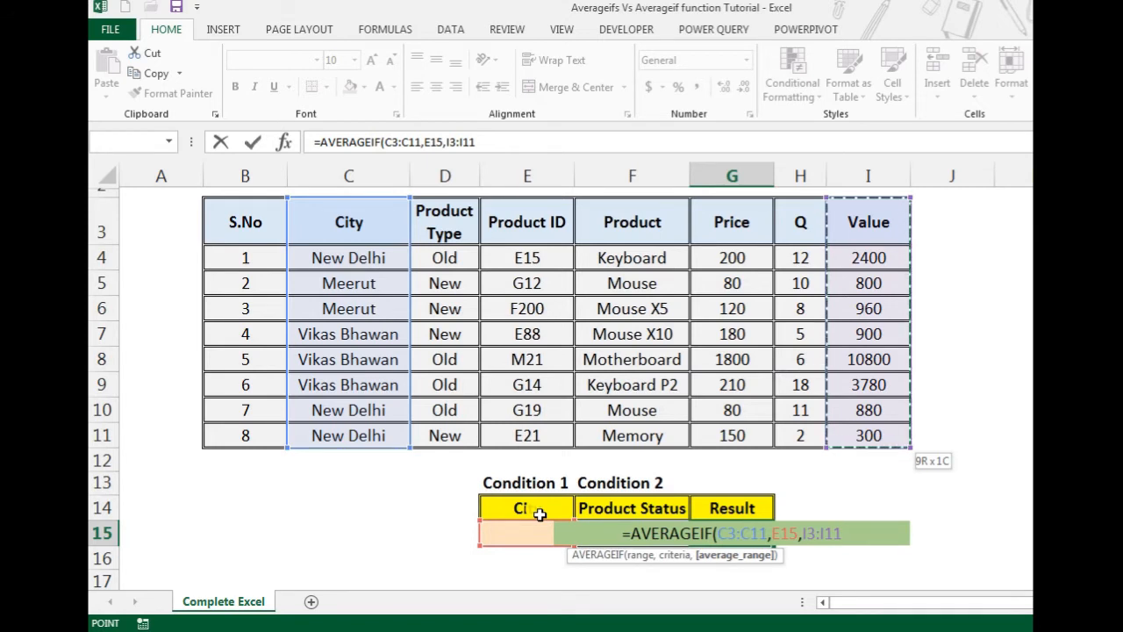
pyautogui.write(')')
pyautogui.hotkey('ctrl', 'Return')
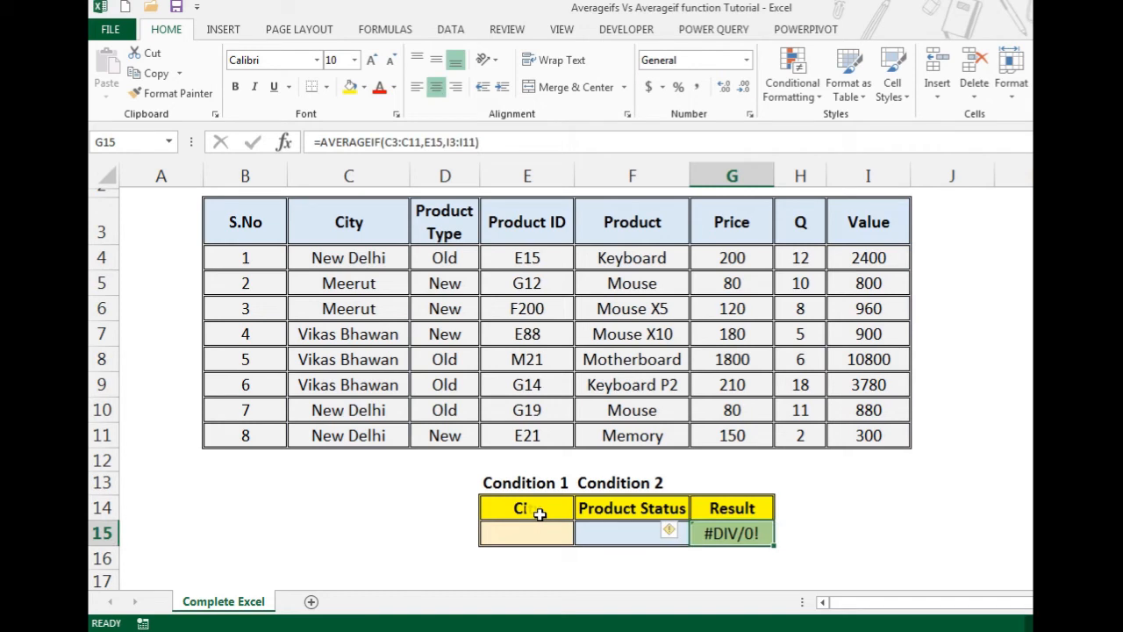
# Step: Enter New Delhi as the City condition in cell E15
pyautogui.press('Left')
pyautogui.press('Left')
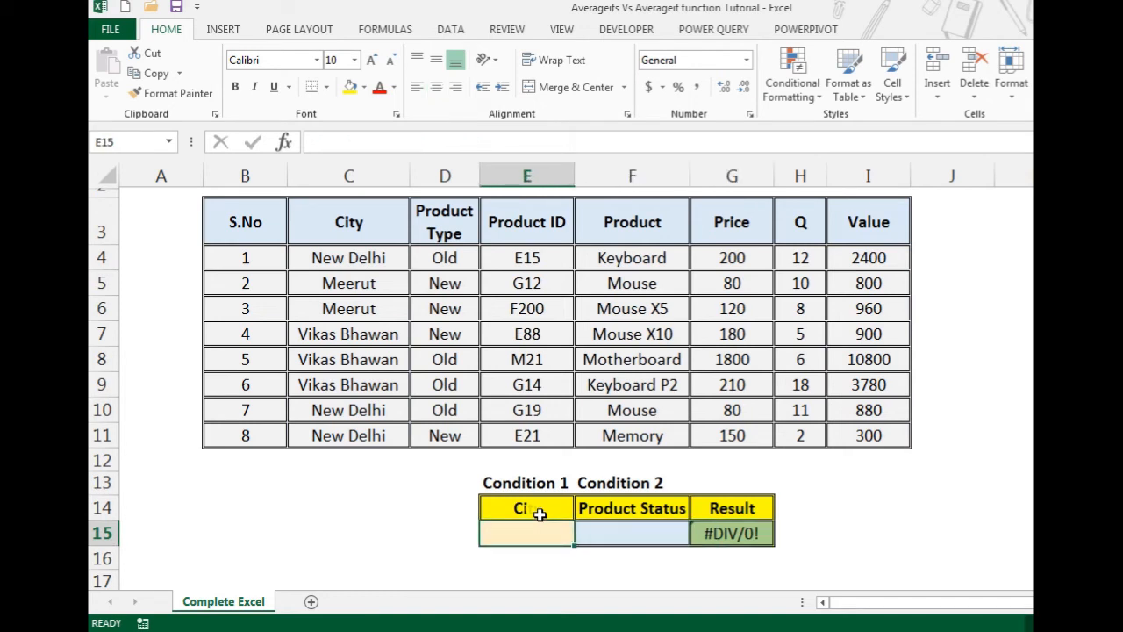
pyautogui.write('New')
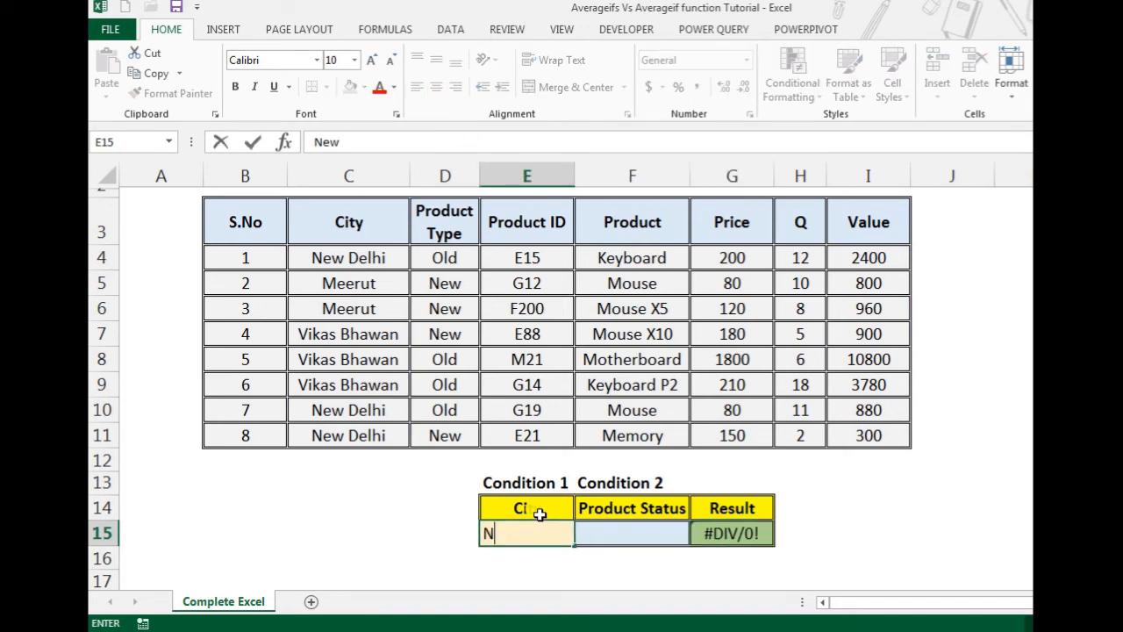
pyautogui.write(' Delhi')
pyautogui.press('Return')
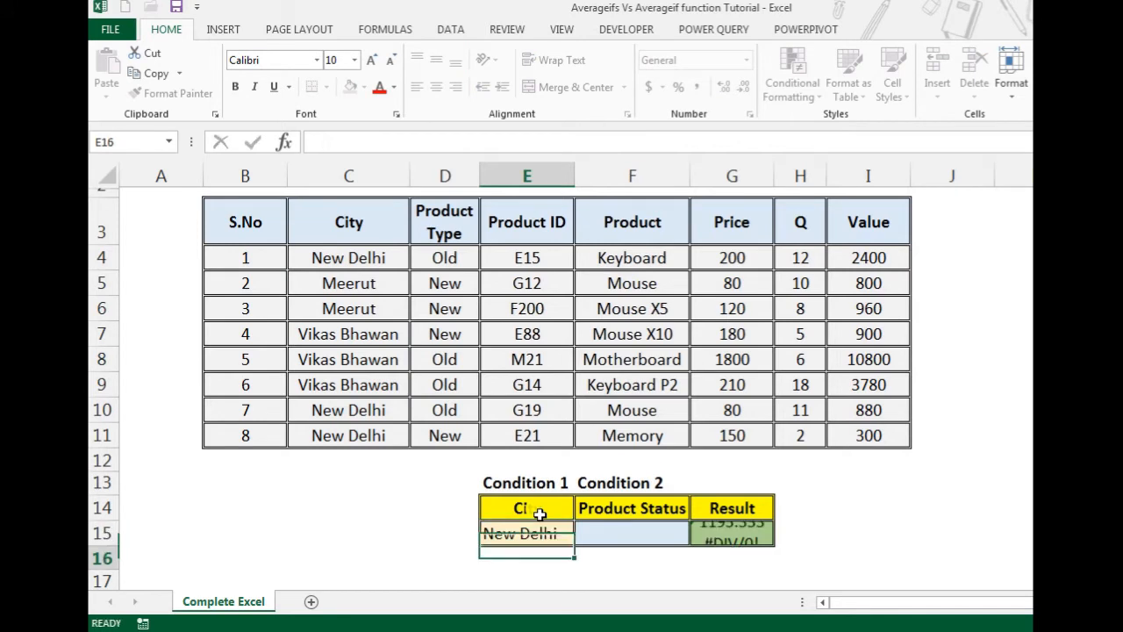
pyautogui.press('Up')
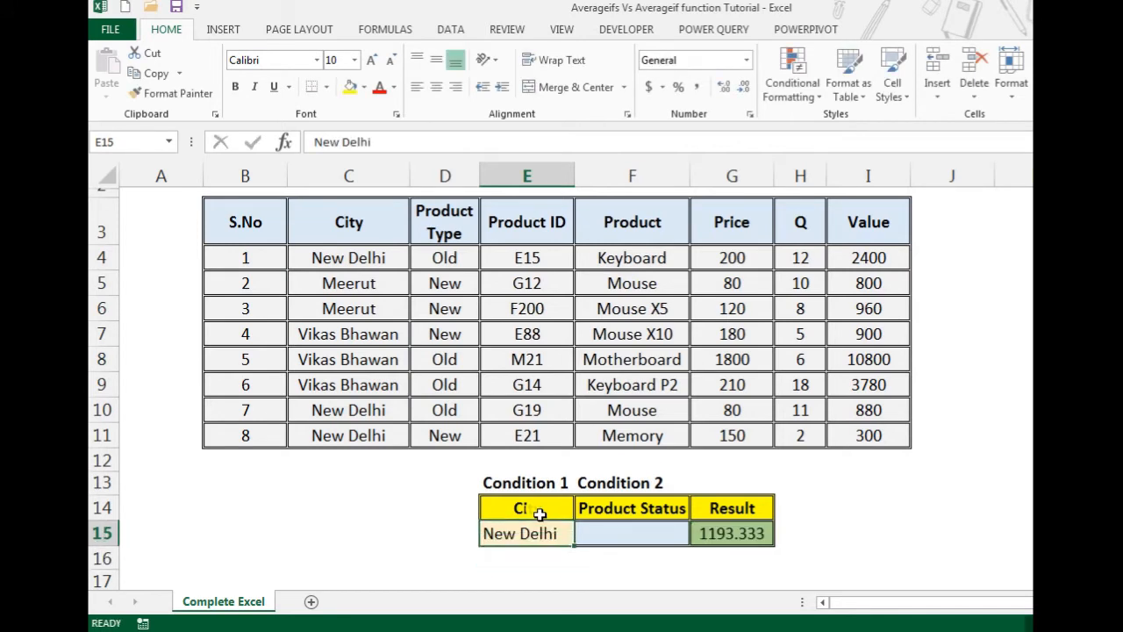
# Step: Delete the AVERAGEIF formula from the Result cell G15
pyautogui.press('Right')
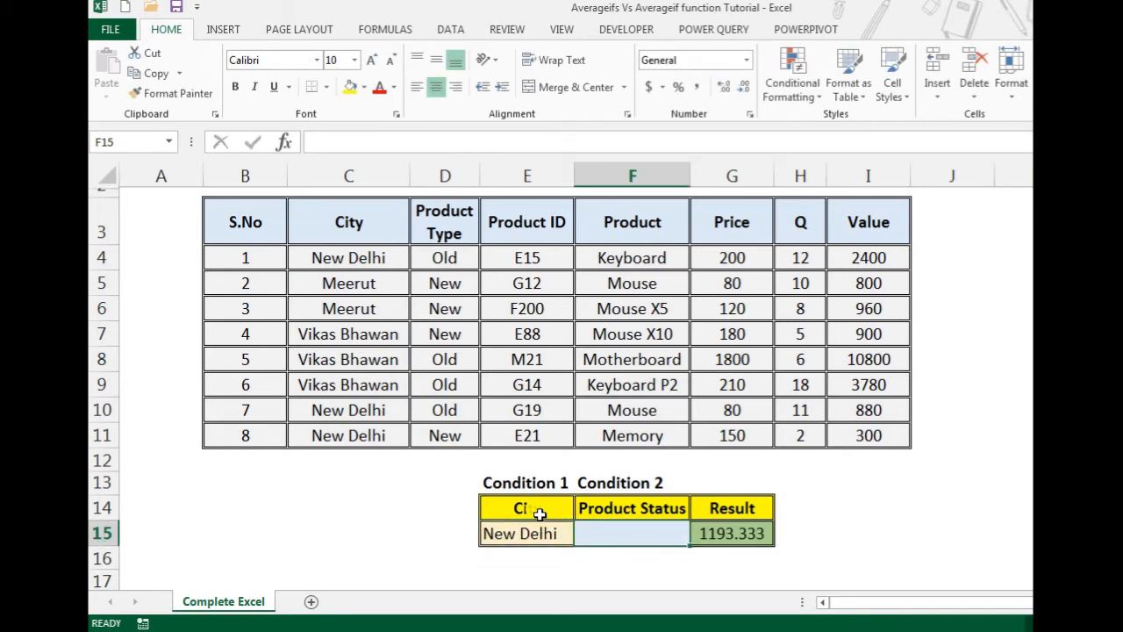
pyautogui.press('Right')
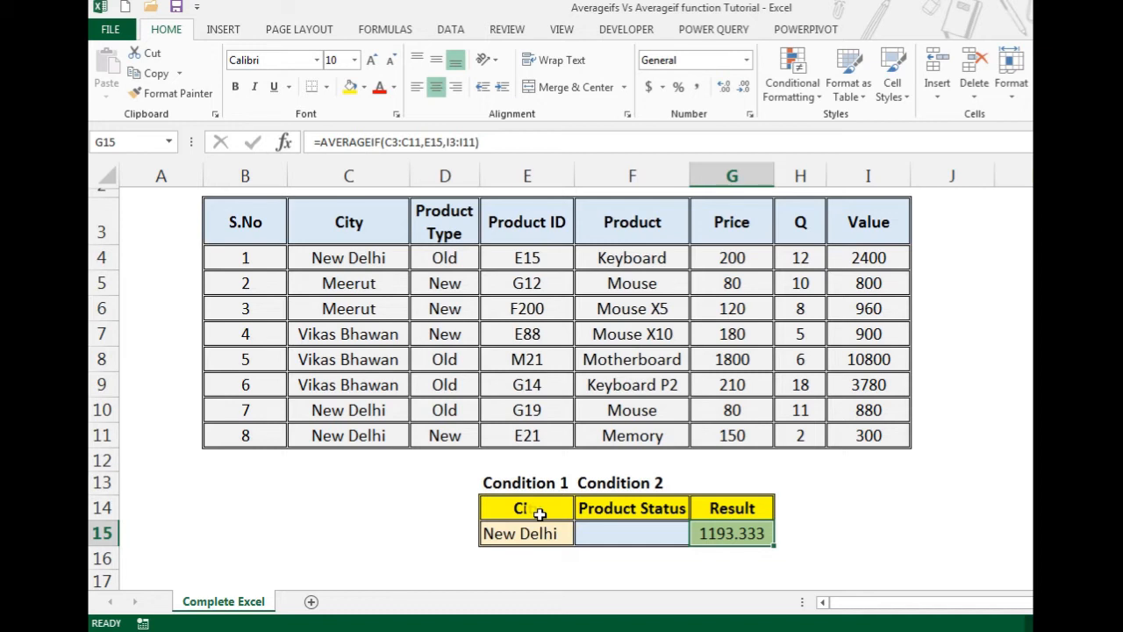
pyautogui.press('Left')
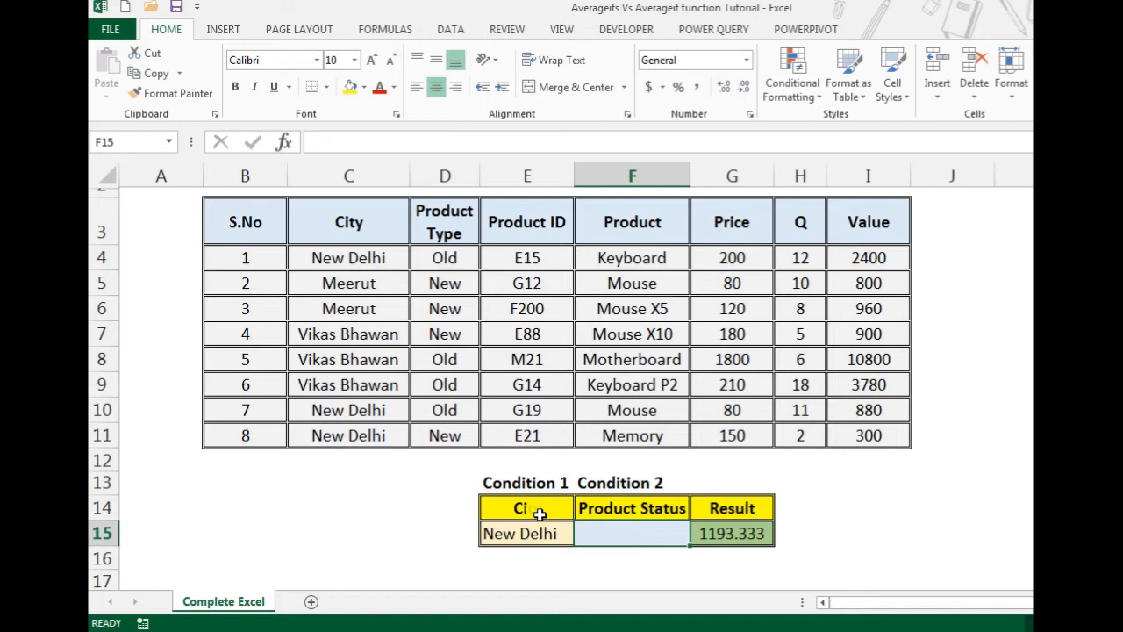
pyautogui.press('Right')
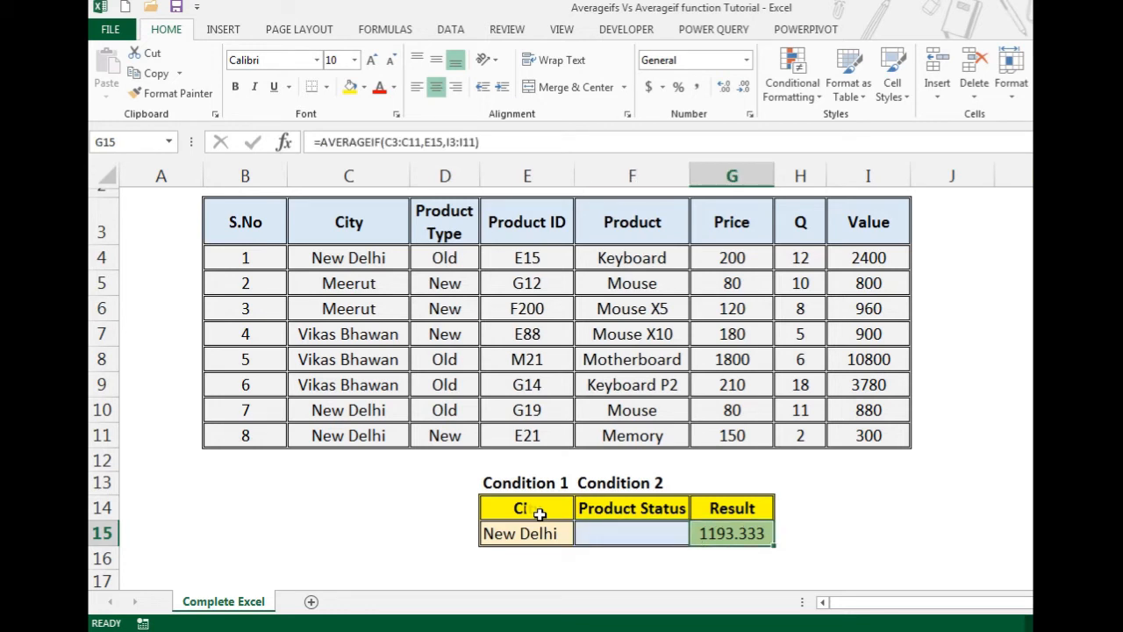
pyautogui.press('Delete')
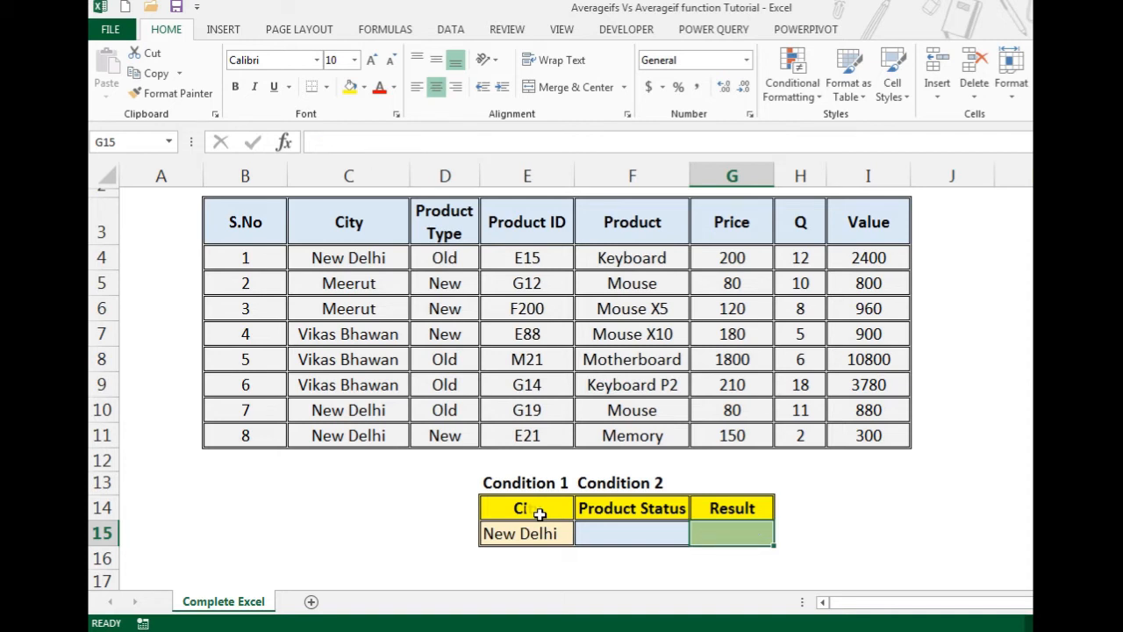
# Step: Start an AVERAGEIFS formula in the Result cell G15
pyautogui.write('=ave')
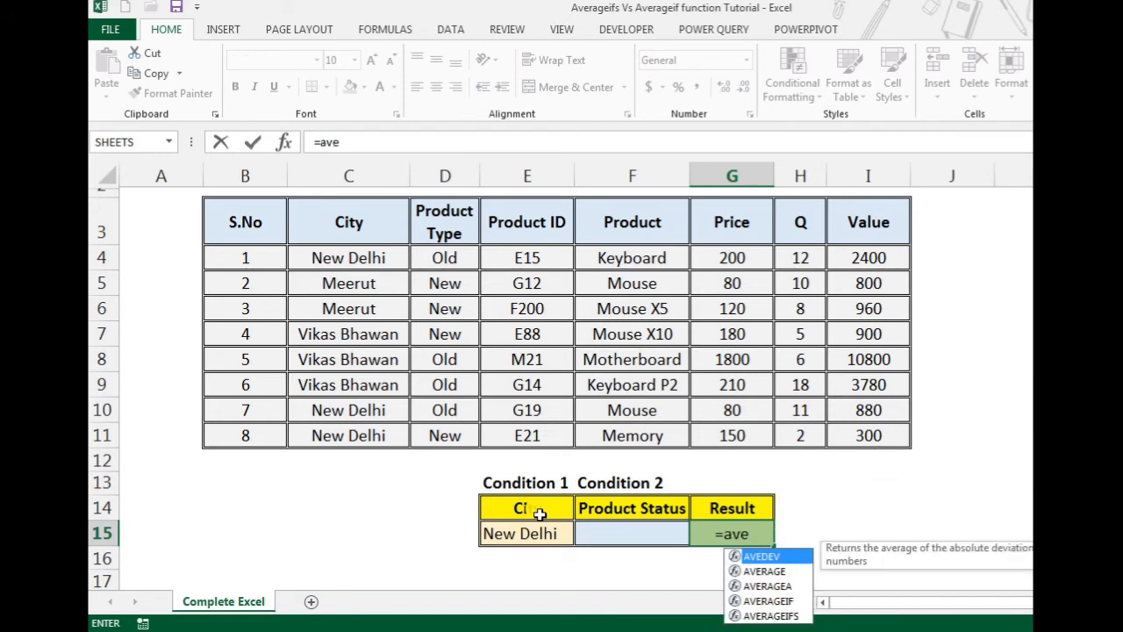
pyautogui.press('Down')
pyautogui.press('Down')
pyautogui.press('Down')
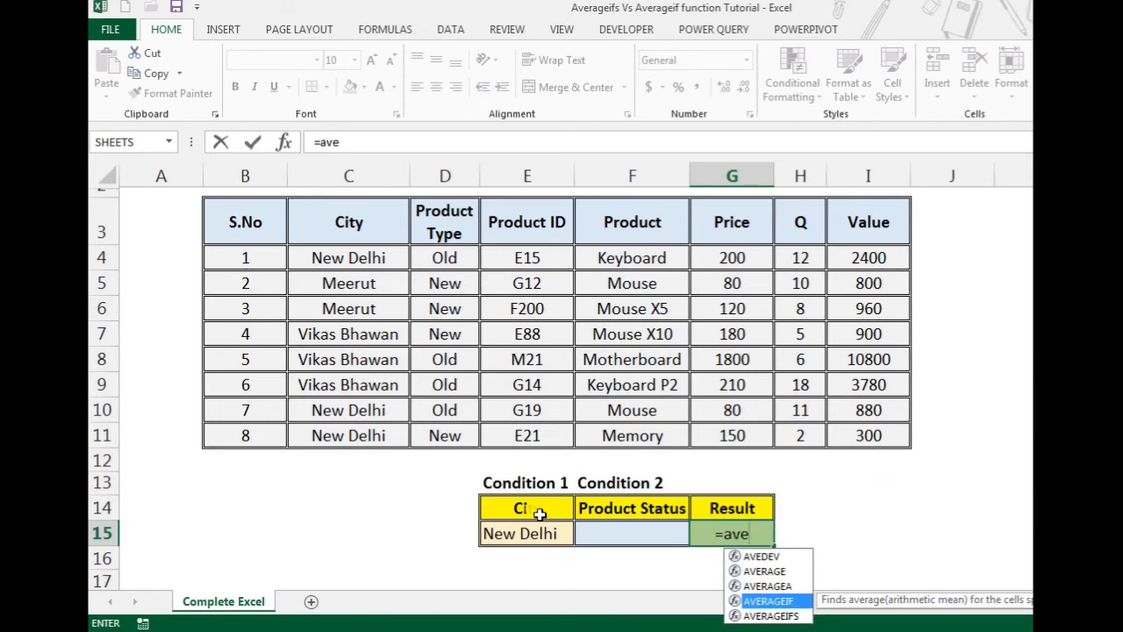
pyautogui.press('Down')
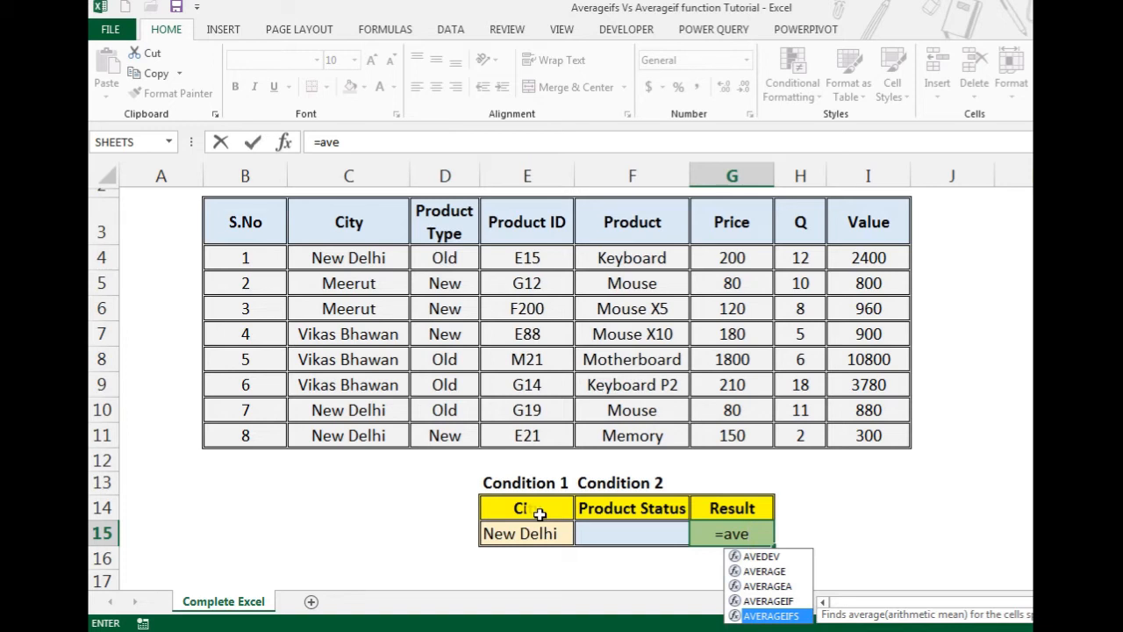
pyautogui.press('Tab')
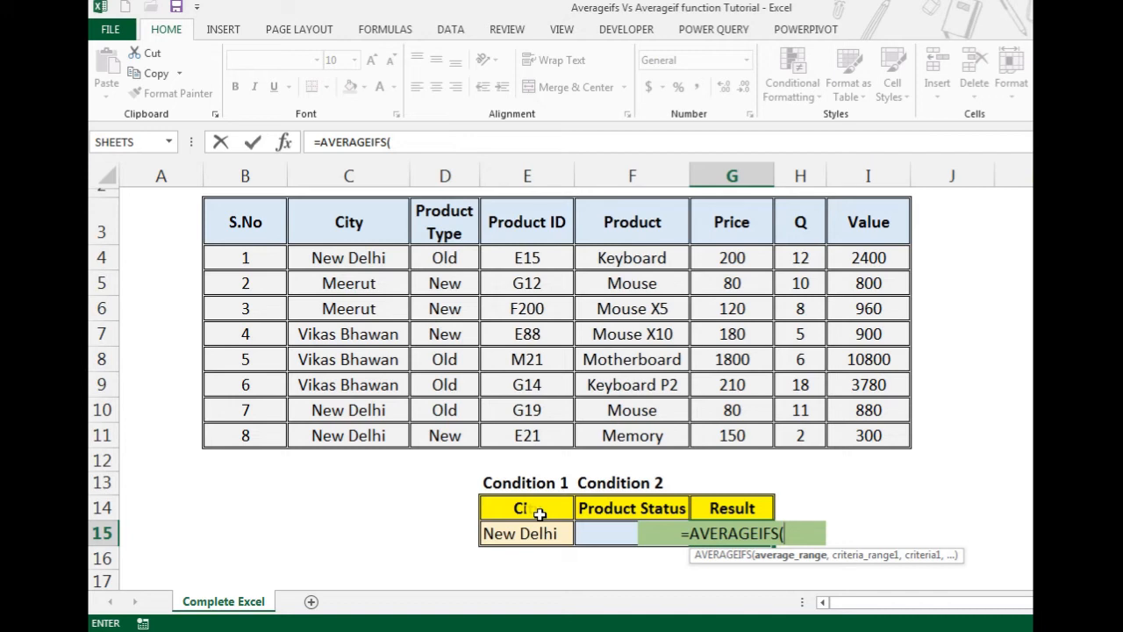
# Step: Set the Value column I3:I11 as the average range of the AVERAGEIFS formula
pyautogui.press('Up')
pyautogui.press('Up')
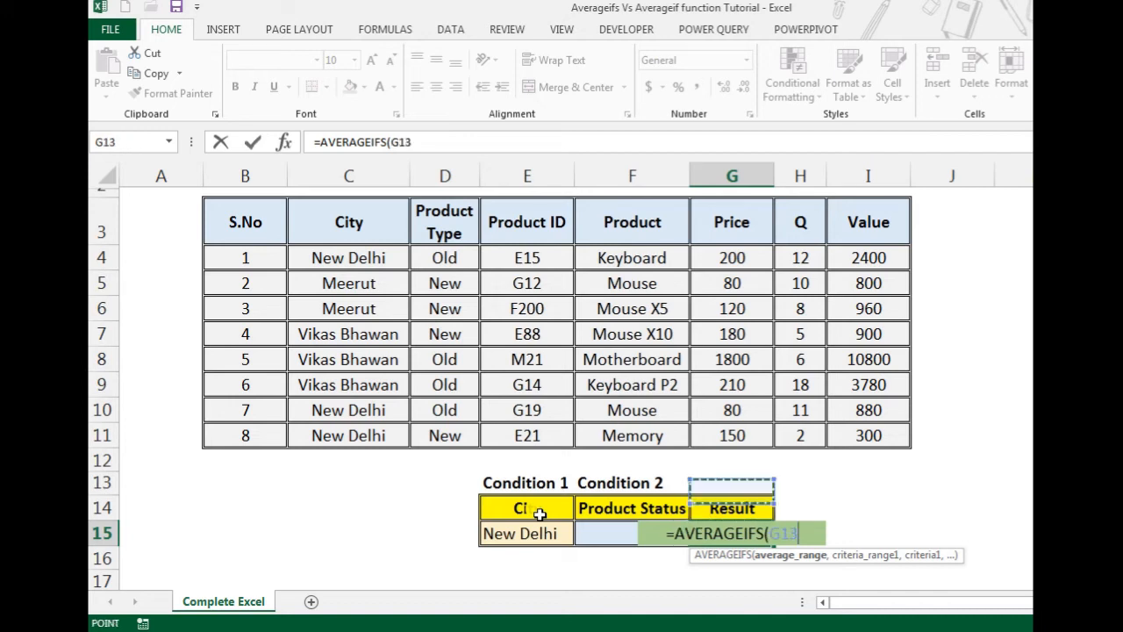
pyautogui.press('Up')
pyautogui.press('Up')
pyautogui.press('Up')
pyautogui.press('Up')
pyautogui.press('Up')
pyautogui.press('Up')
pyautogui.press('Up')
pyautogui.press('Up')
pyautogui.press('Up')
pyautogui.press('Up')
pyautogui.press('Right')
pyautogui.press('Right')
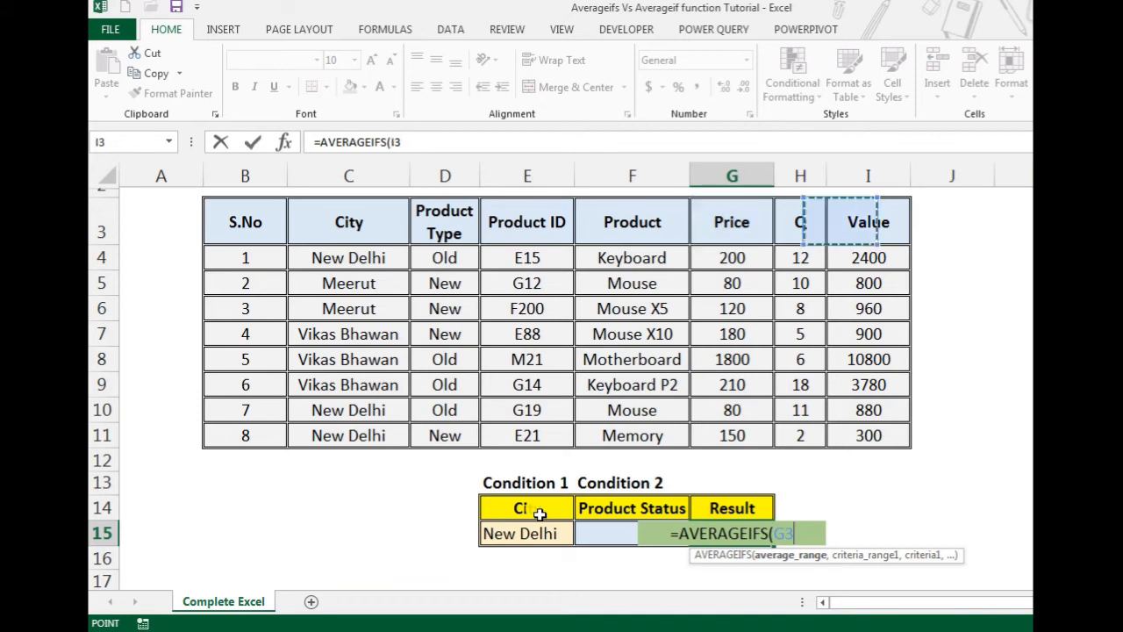
pyautogui.hotkey('ctrl', 'shift', 'Down')
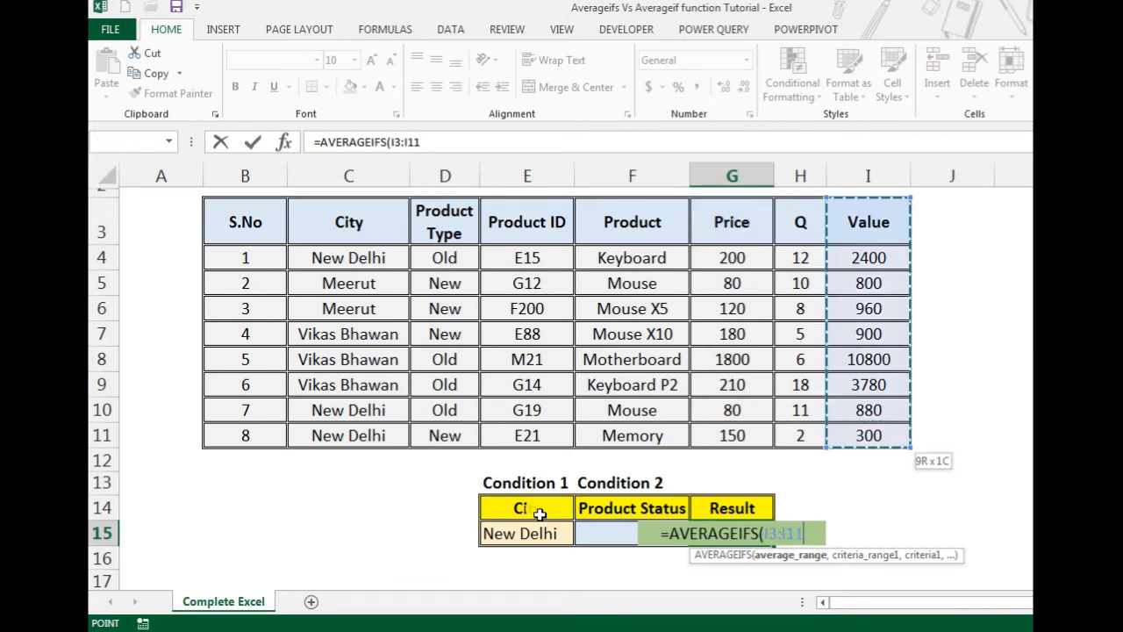
pyautogui.write(',')
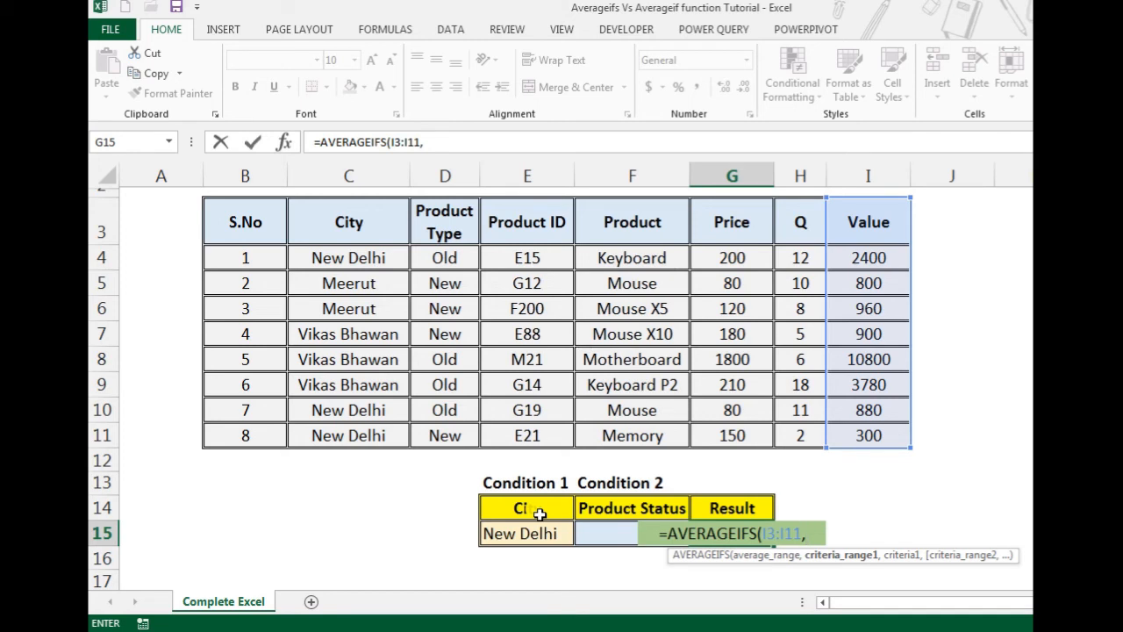
# Step: Set the City column C3:C11 as the first criteria range of the AVERAGEIFS formula
pyautogui.click(540, 514)
pyautogui.press('Right')
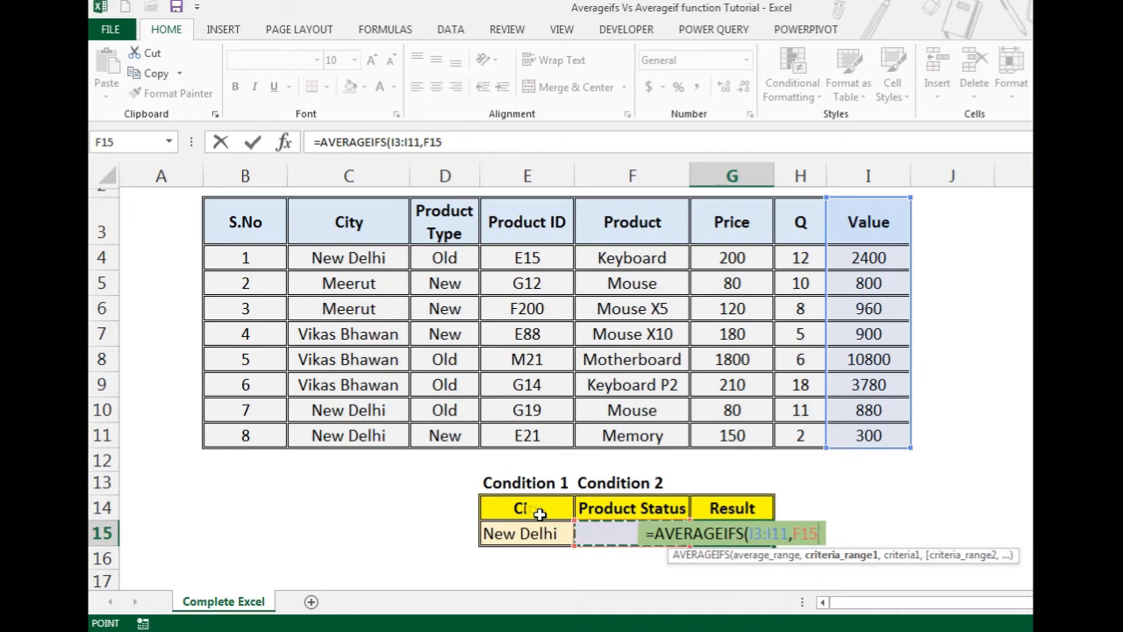
pyautogui.press('Up')
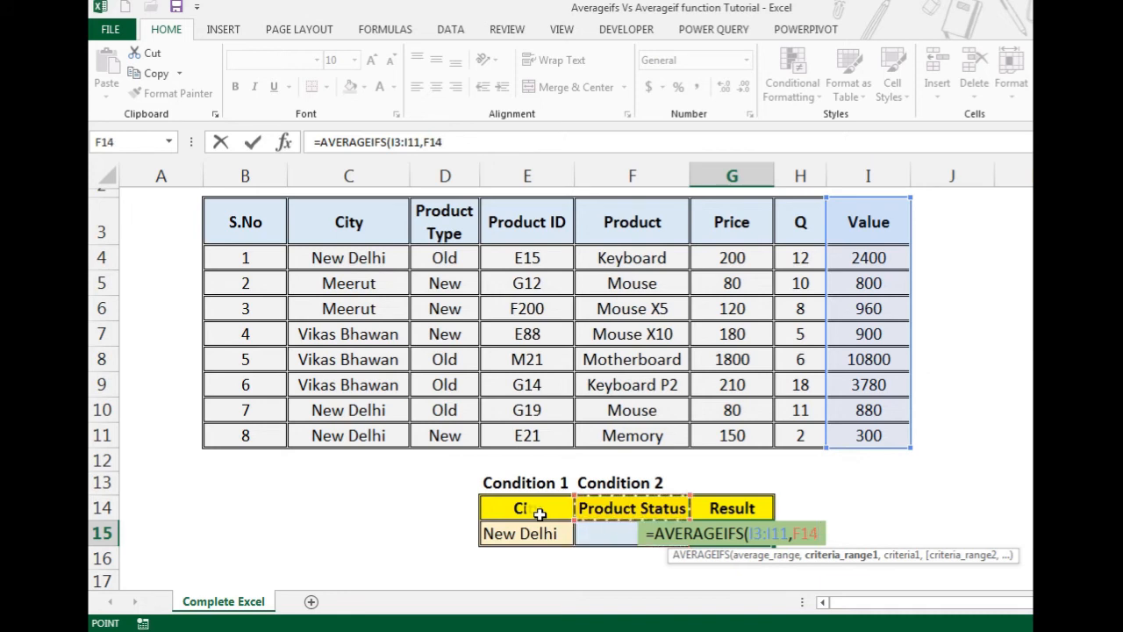
pyautogui.press('Left')
pyautogui.press('Down')
pyautogui.press('Up')
pyautogui.press('Up')
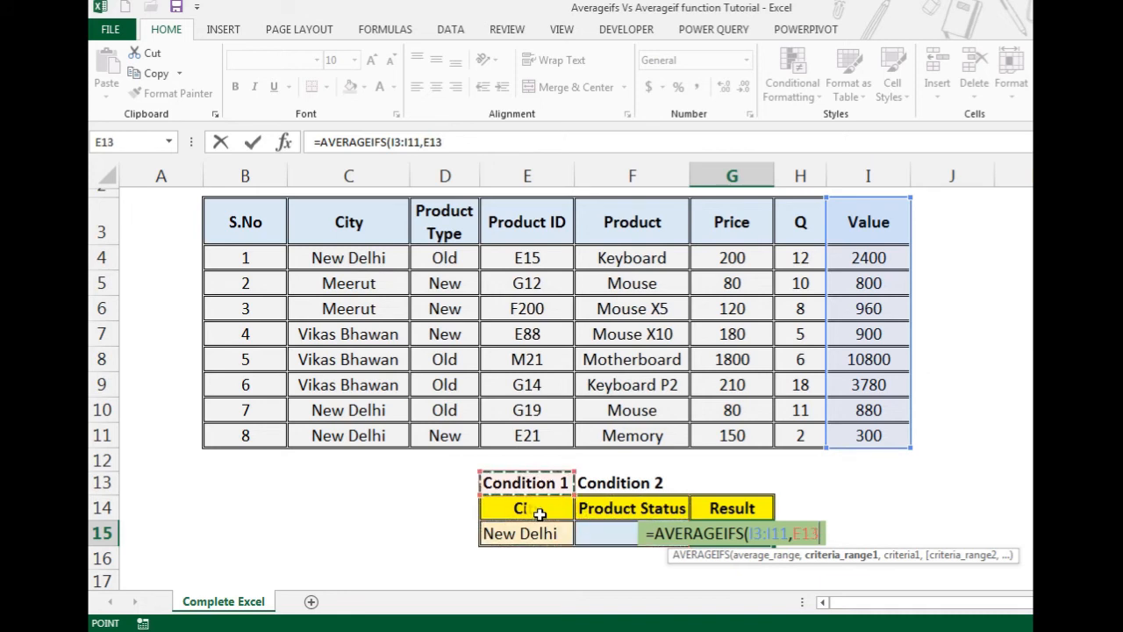
pyautogui.press('Up')
pyautogui.press('Up')
pyautogui.press('Up')
pyautogui.press('Up')
pyautogui.press('Up')
pyautogui.press('Up')
pyautogui.press('Up')
pyautogui.press('Up')
pyautogui.press('Left')
pyautogui.press('Left')
pyautogui.press('Left')
pyautogui.press('Right')
pyautogui.press('Up')
pyautogui.press('Up')
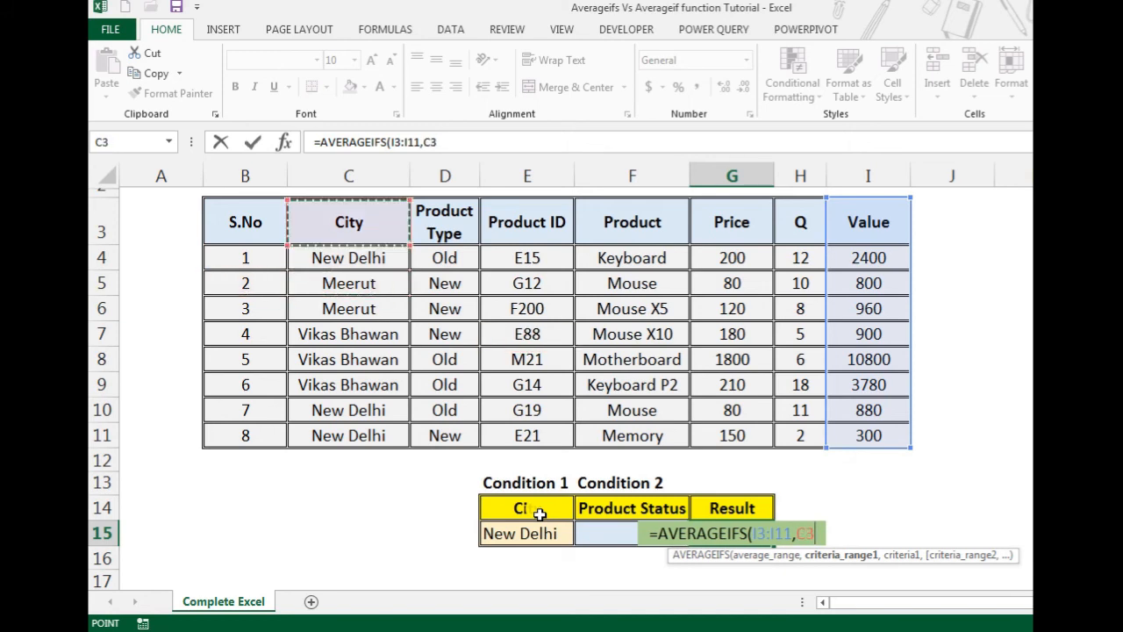
pyautogui.hotkey('ctrl', 'shift', 'Down')
pyautogui.write(',')
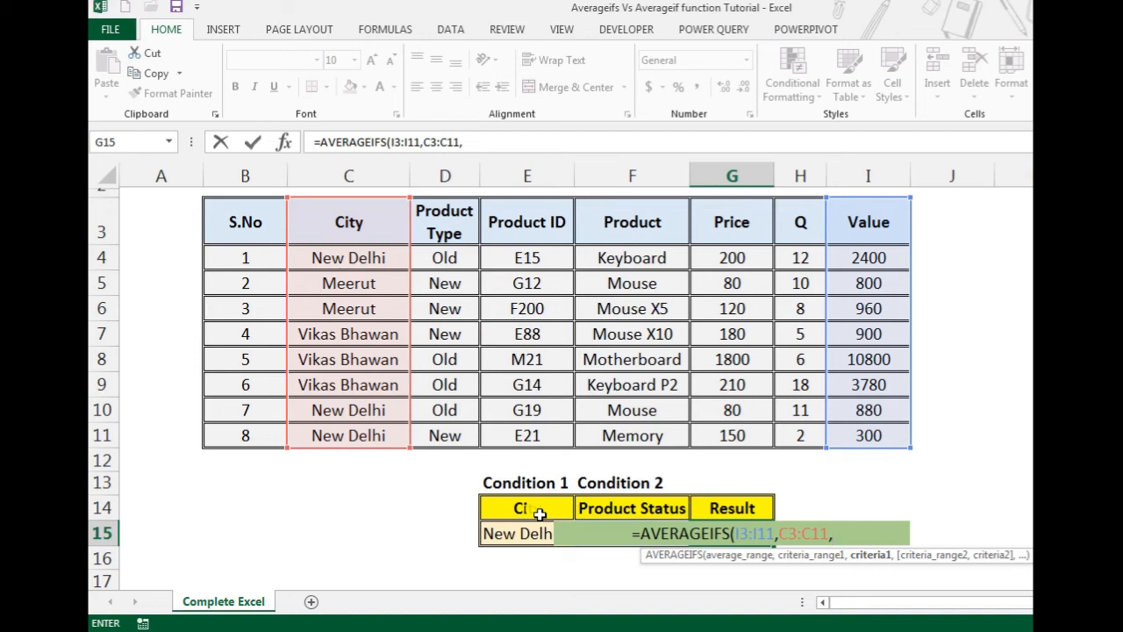
# Step: Use the City condition cell E15 as the first criteria of the AVERAGEIFS formula
pyautogui.press('Left')
pyautogui.press('Left')
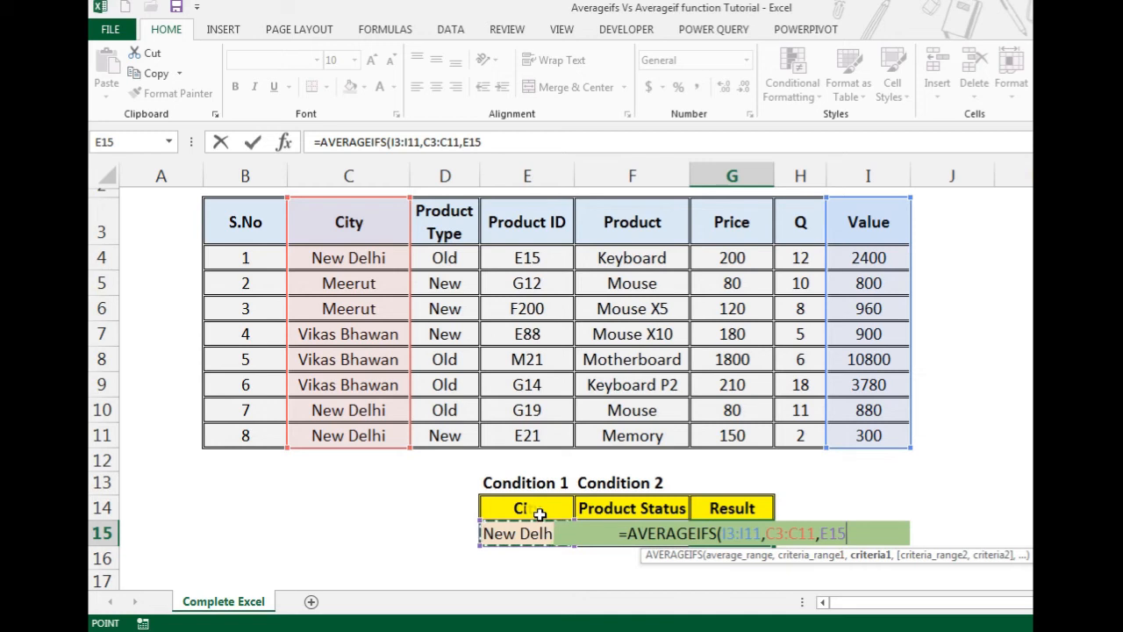
pyautogui.write(',')
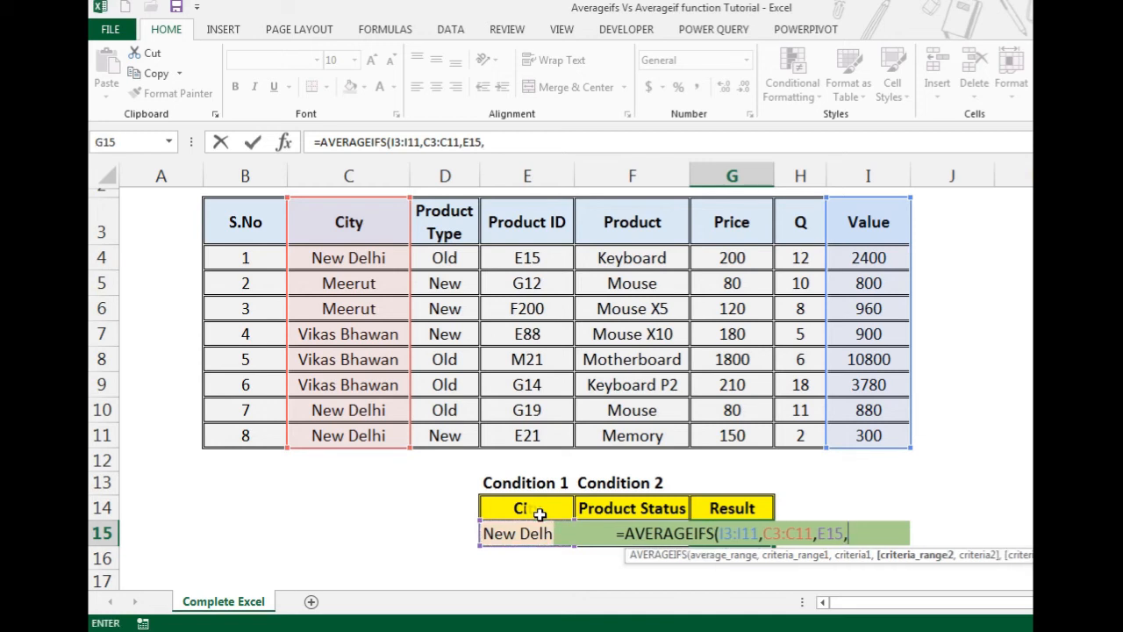
# Step: Set the Product Type column D3:D11 as the second criteria range of the AVERAGEIFS formula
pyautogui.press('Left')
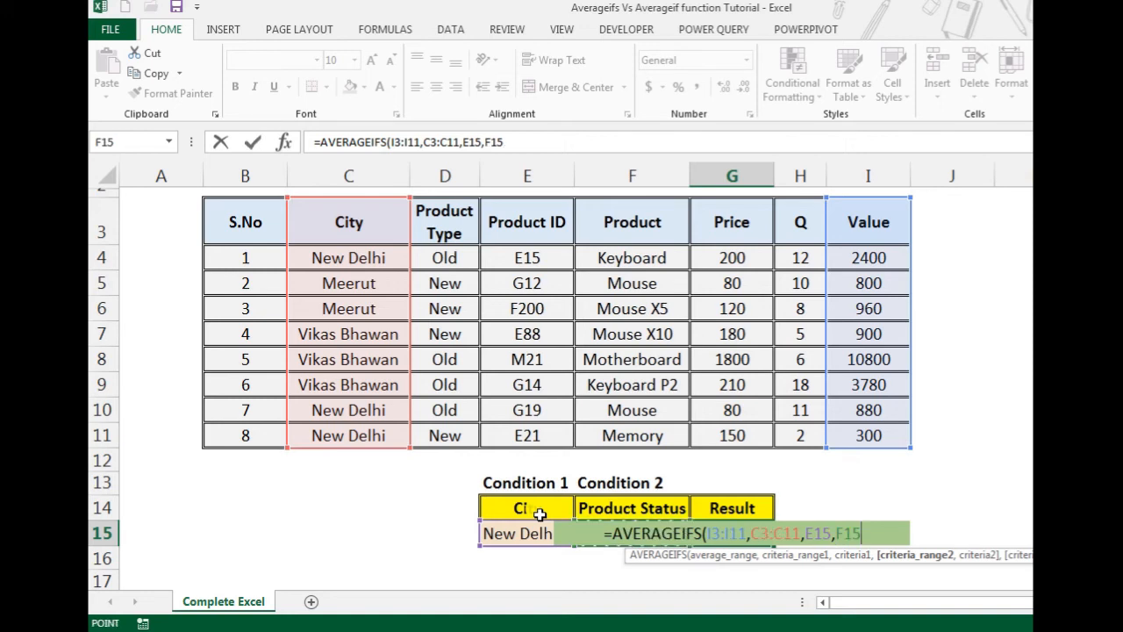
pyautogui.press('Up')
pyautogui.press('Up')
pyautogui.press('Up')
pyautogui.press('Up')
pyautogui.press('Up')
pyautogui.press('Up')
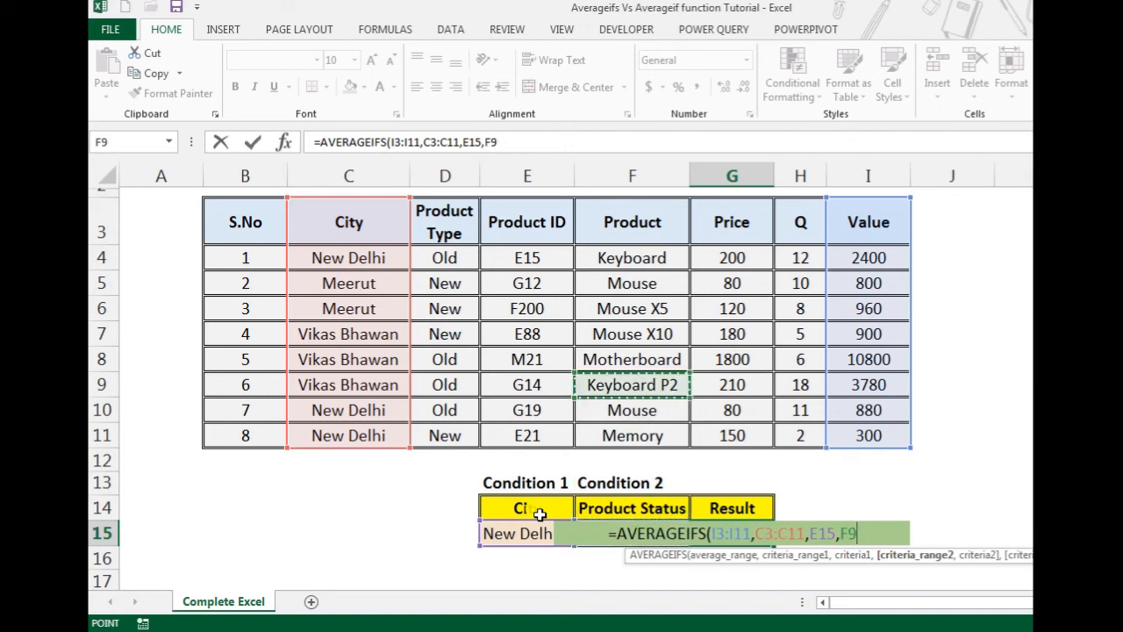
pyautogui.press('Left')
pyautogui.press('Left')
pyautogui.press('Up')
pyautogui.press('Up')
pyautogui.press('Up')
pyautogui.press('Up')
pyautogui.press('Up')
pyautogui.press('Up')
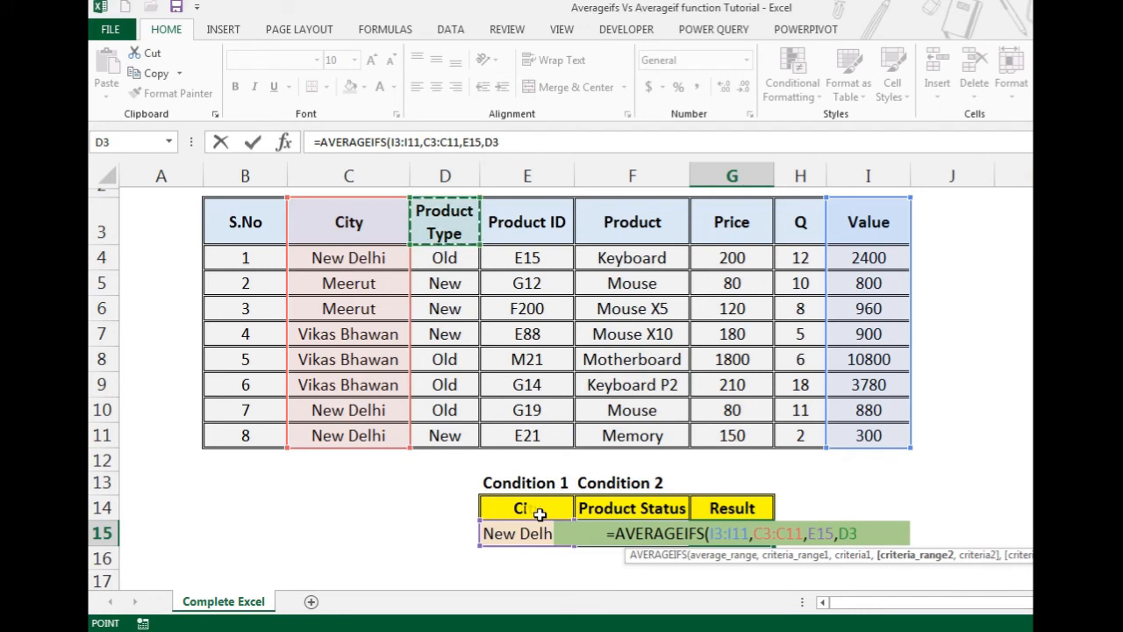
pyautogui.hotkey('ctrl', 'shift', 'Down')
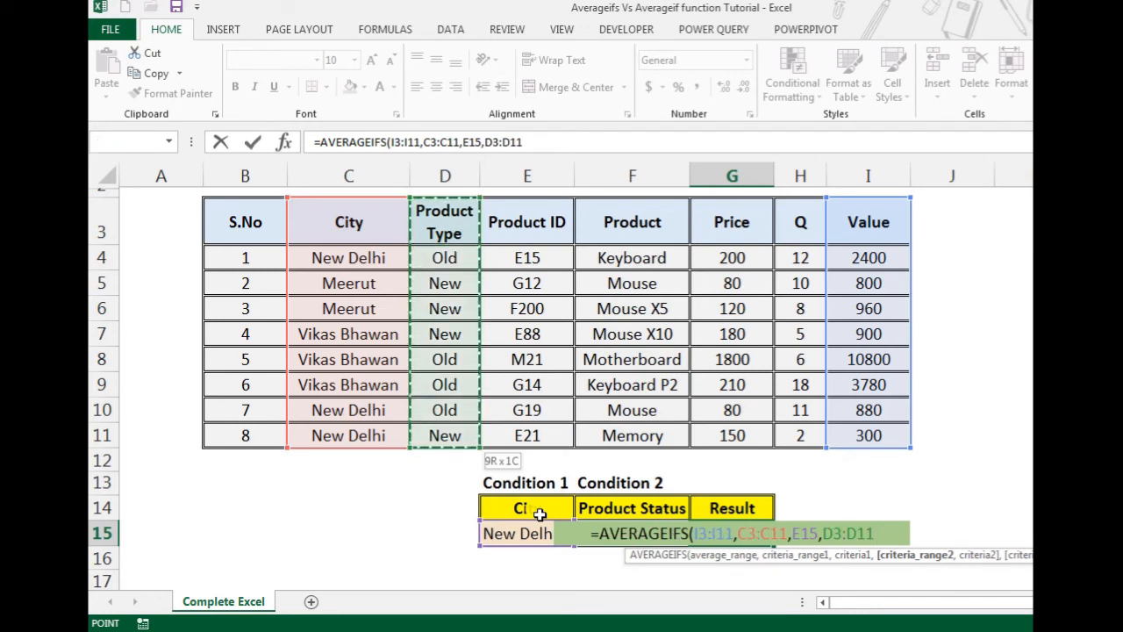
pyautogui.write(',')
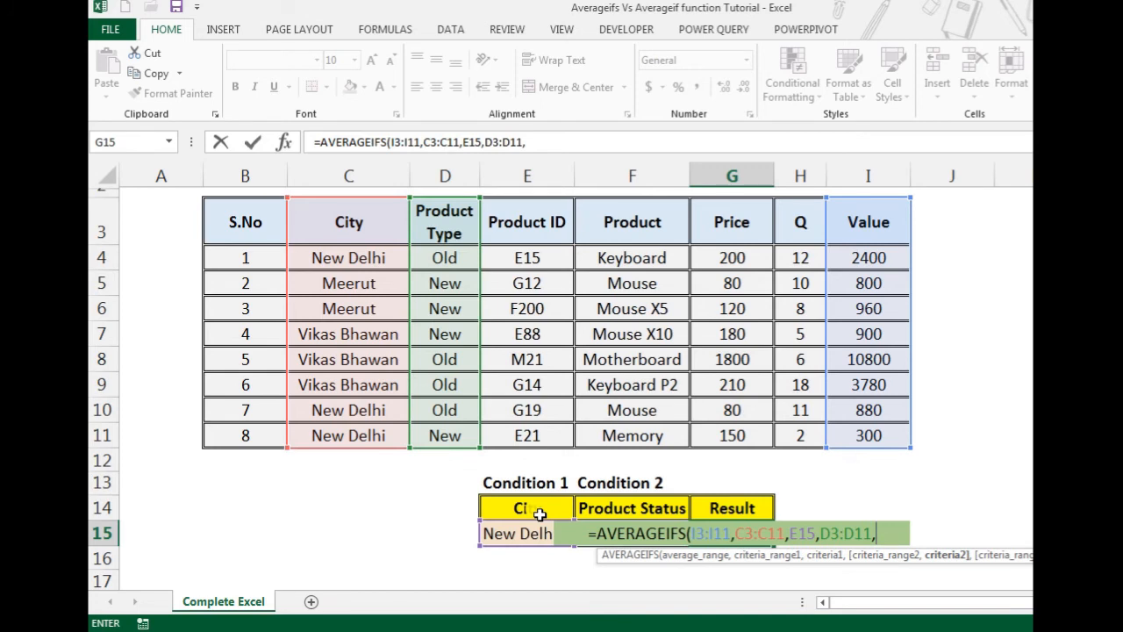
# Step: Use the Product Status cell F15 as the second criteria and complete the AVERAGEIFS formula in G15
pyautogui.press('Left')
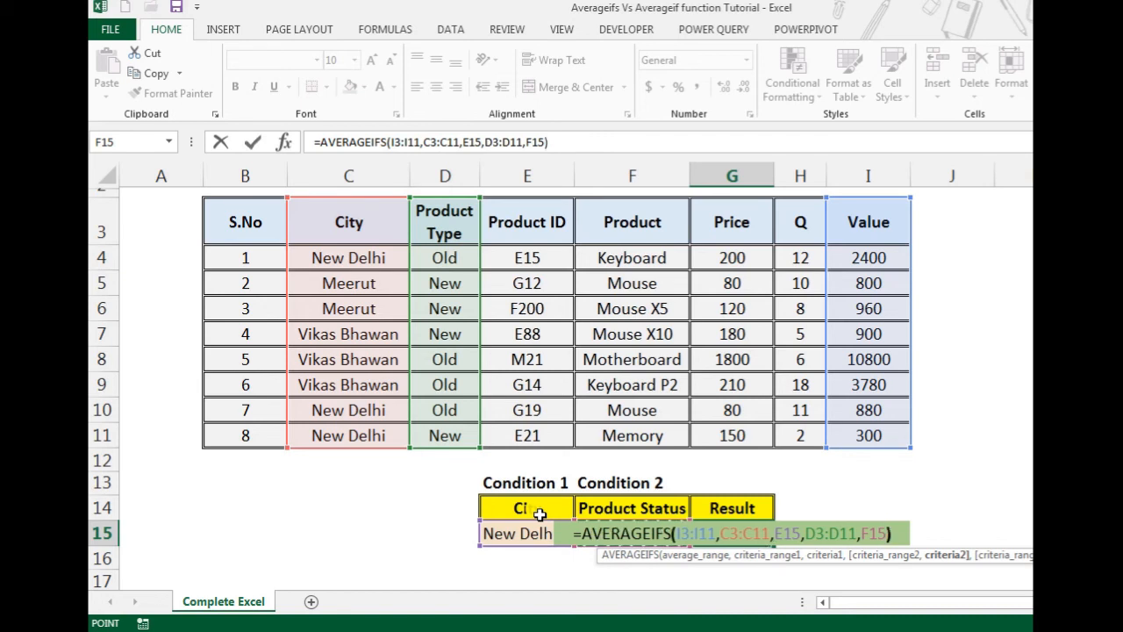
pyautogui.press('Return')
pyautogui.press('Up')
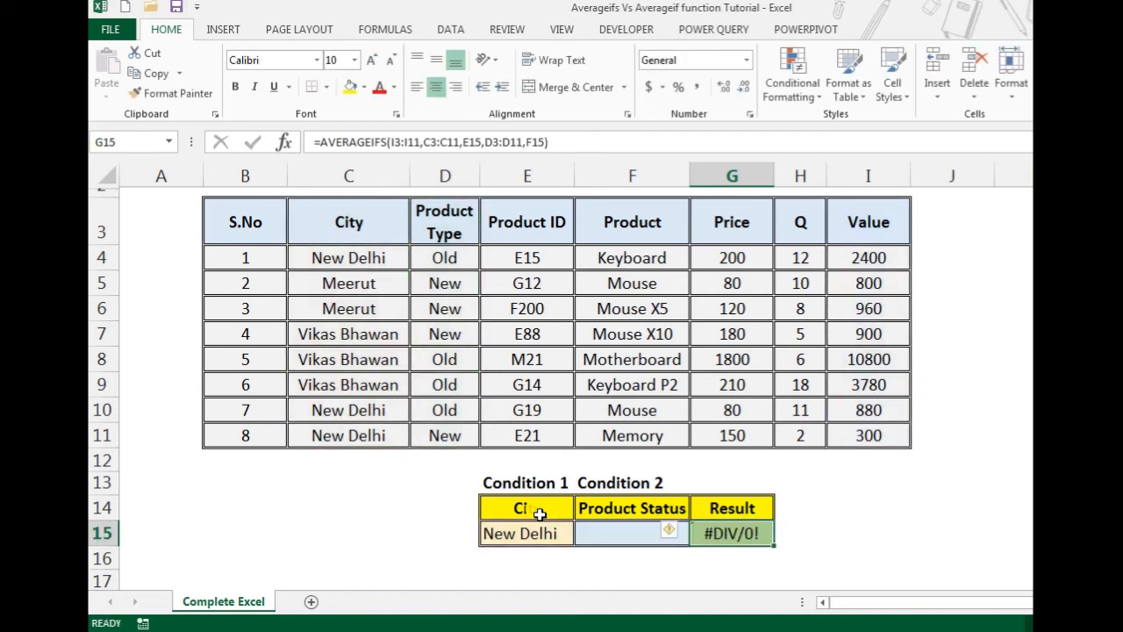
# Step: Enter Old as the Product Status condition in cell F15 and check the formula result in G15
pyautogui.press('Left')
pyautogui.write('Old')
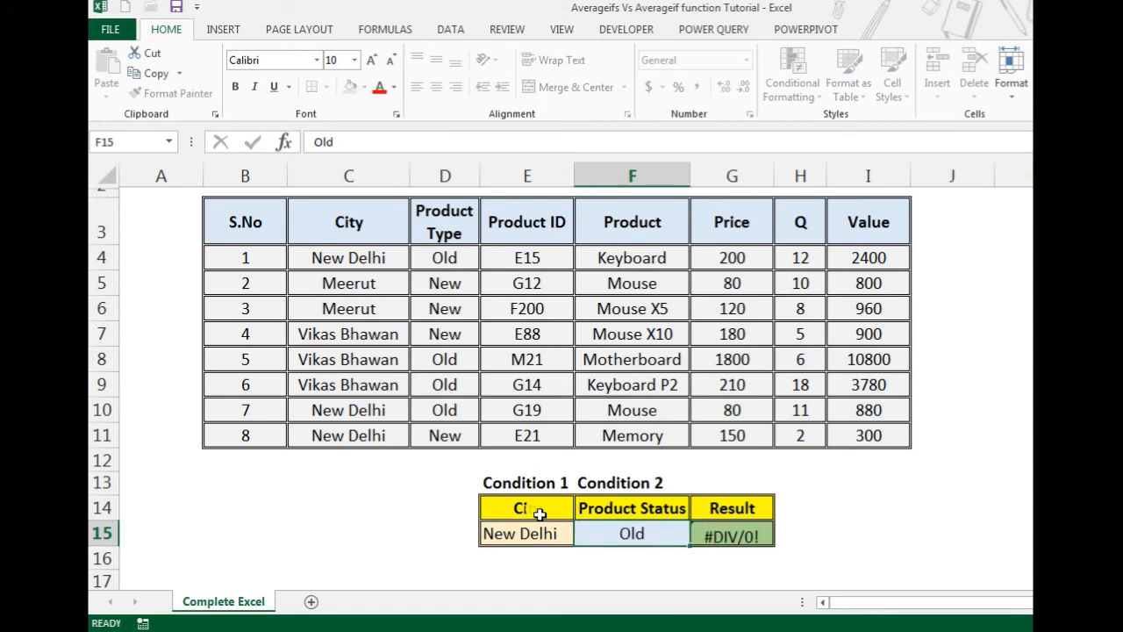
pyautogui.press('Return')
pyautogui.press('Up')
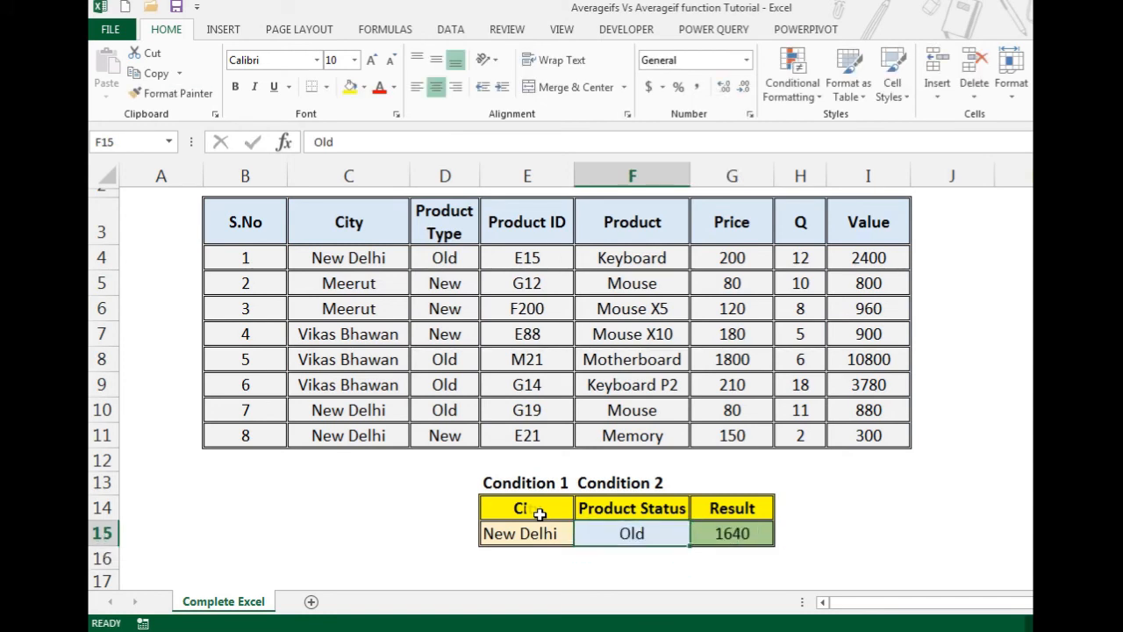
pyautogui.press('Right')
pyautogui.press('Left')
pyautogui.press('Left')
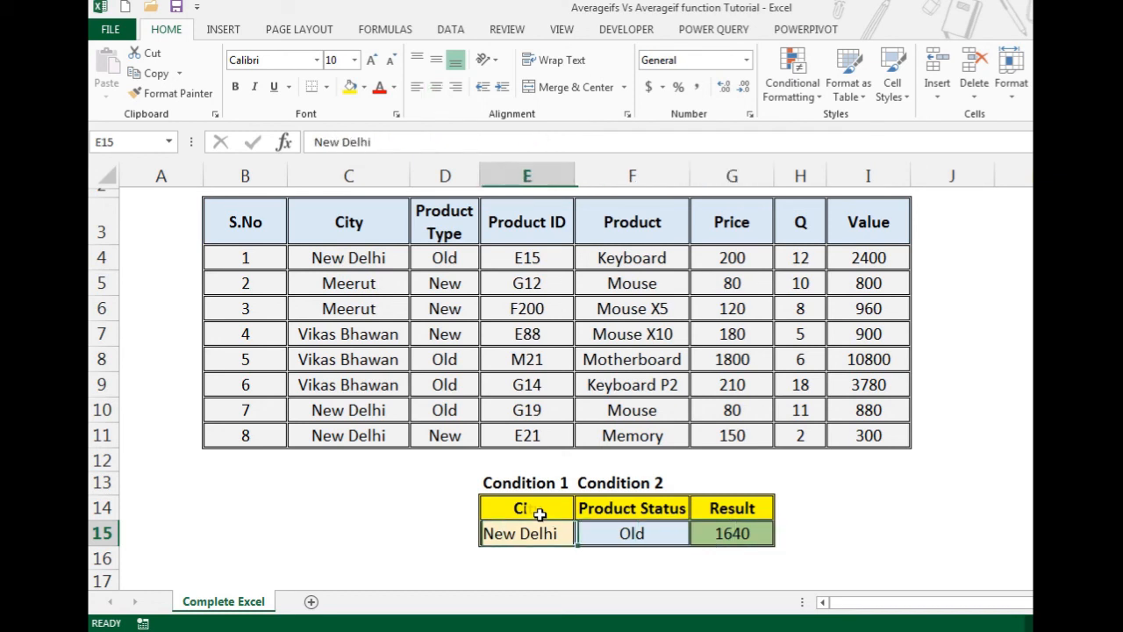
pyautogui.press('Right')
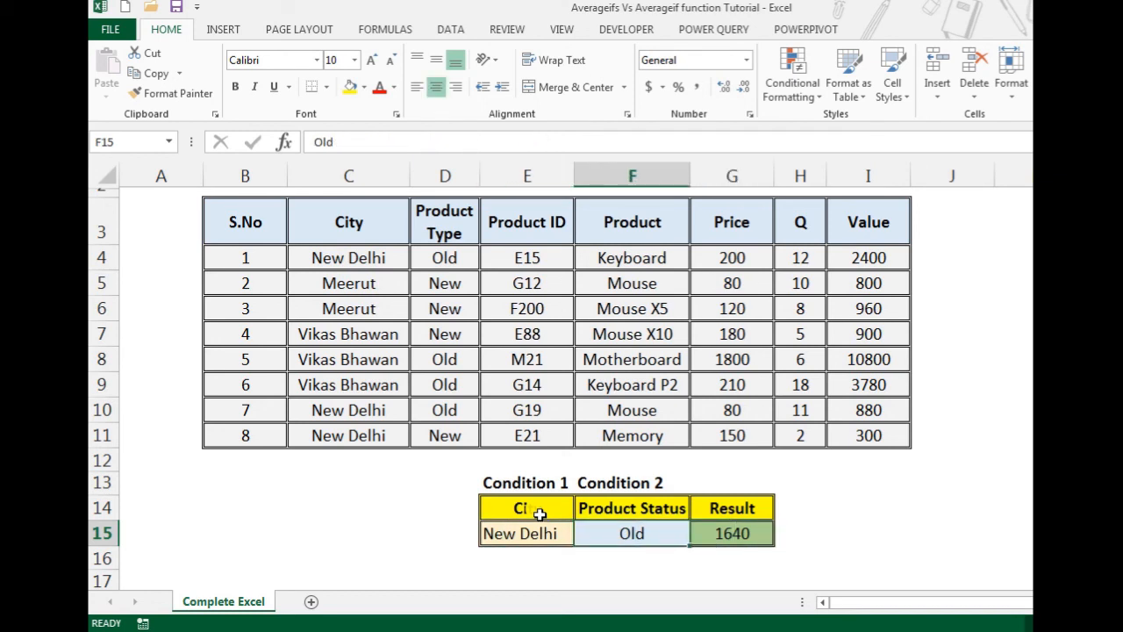
pyautogui.press('Right')
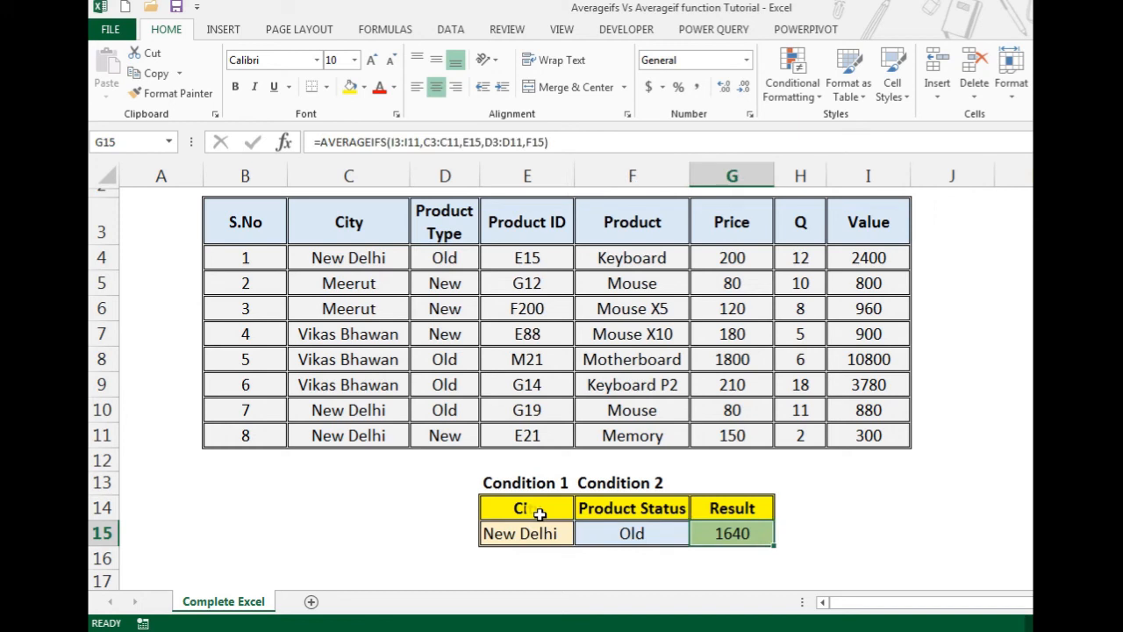
# Step: Enter New as the Product Status condition in cell F15 and check the result in G15
pyautogui.press('Left')
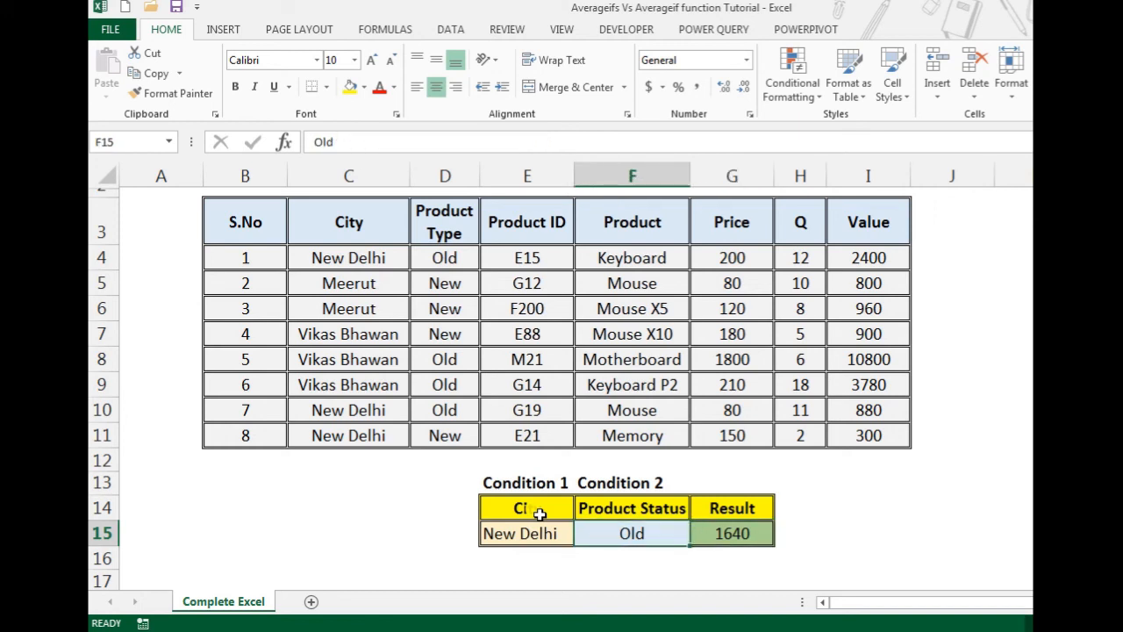
pyautogui.write('New')
pyautogui.press('Return')
pyautogui.press('Up')
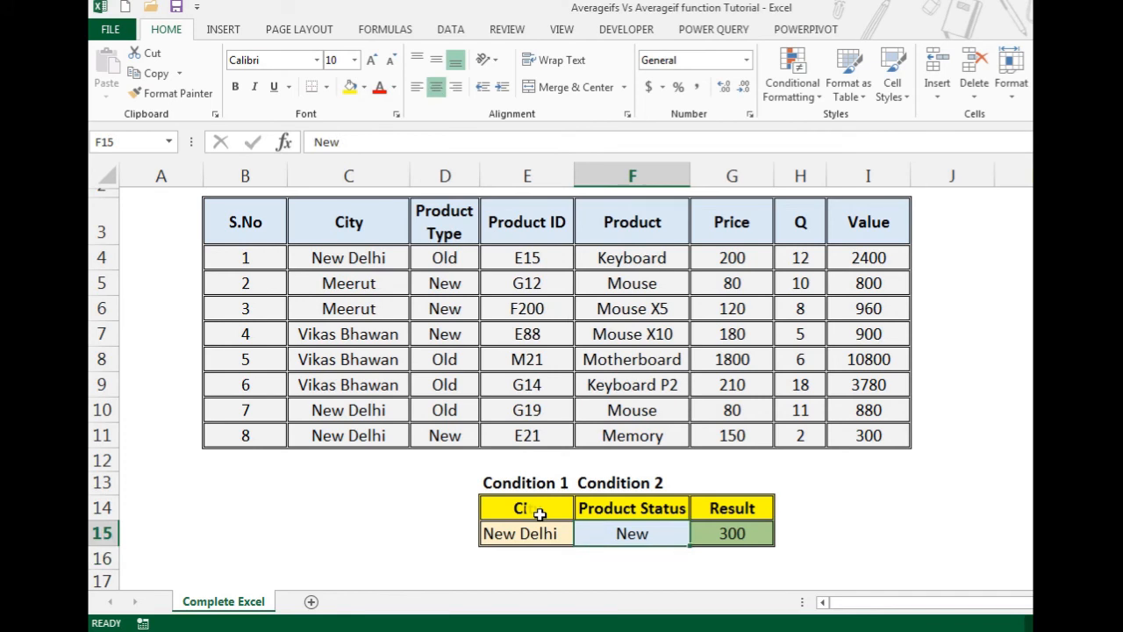
pyautogui.press('Right')
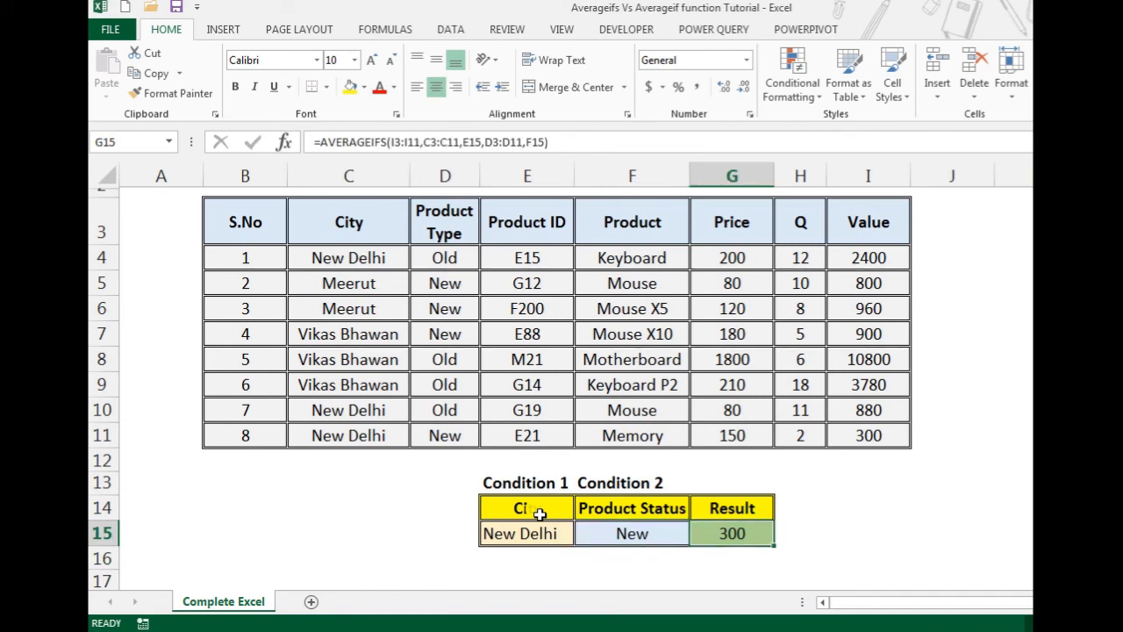
# Step: Copy the city name Meerut from cell C5 of the data table
pyautogui.press('Left')
pyautogui.press('Left')
pyautogui.press('Up')
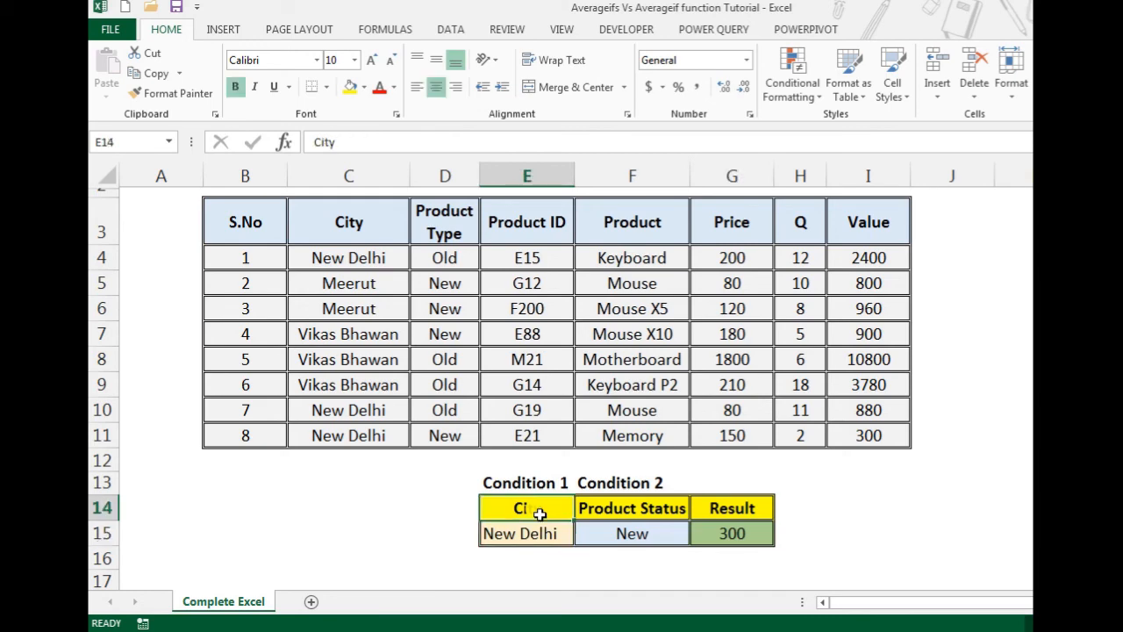
pyautogui.press('Up')
pyautogui.press('Up')
pyautogui.press('Up')
pyautogui.press('Up')
pyautogui.press('Up')
pyautogui.press('Up')
pyautogui.press('Left')
pyautogui.press('Up')
pyautogui.press('Up')
pyautogui.press('Up')
pyautogui.press('Up')
pyautogui.press('Left')
pyautogui.press('Down')
pyautogui.press('Down')
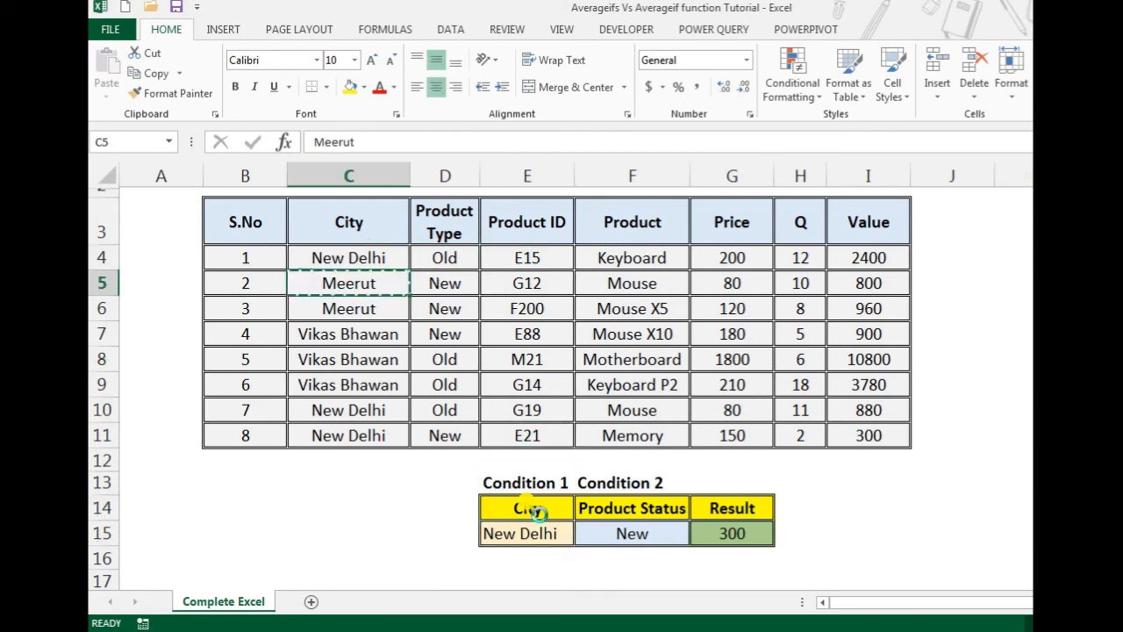
pyautogui.hotkey('shift', 'Up')
pyautogui.hotkey('ctrl', 'c')
# Step: Paste Meerut into the City condition cell E15 and check the AVERAGEIFS result in G15
pyautogui.press('Down')
pyautogui.press('Down')
pyautogui.press('Down')
pyautogui.press('Down')
pyautogui.press('Down')
pyautogui.press('Down')
pyautogui.press('Down')
pyautogui.press('Down')
pyautogui.press('Down')
pyautogui.press('Down')
pyautogui.press('Down')
pyautogui.press('Right')
pyautogui.press('Up')
pyautogui.press('Up')
pyautogui.press('Up')
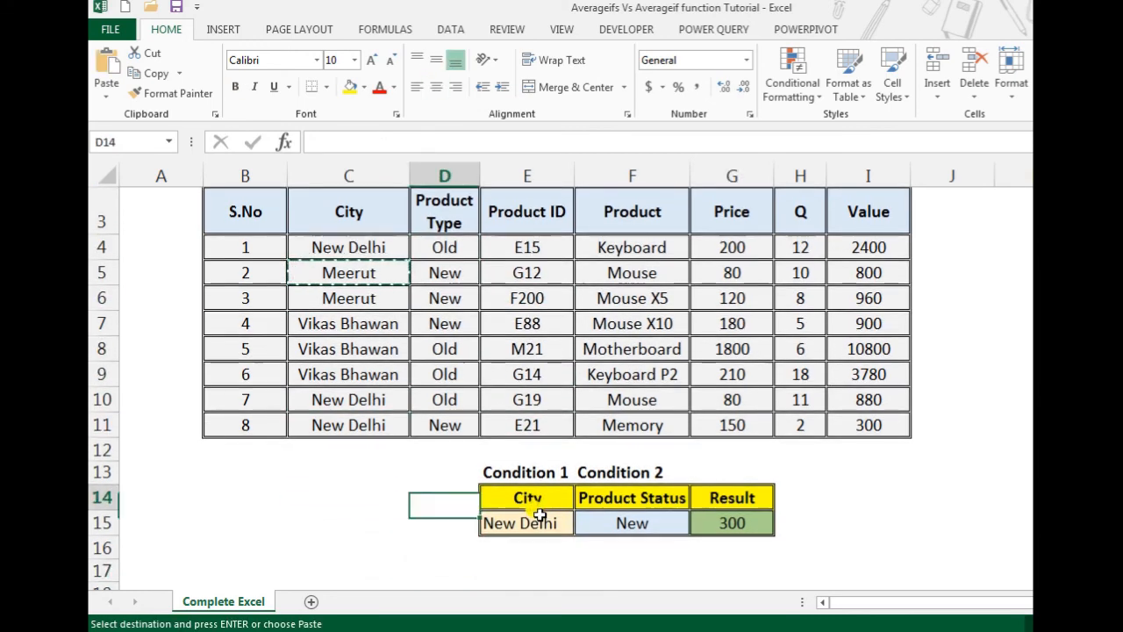
pyautogui.press('Down')
pyautogui.press('Right')
pyautogui.press('Return')
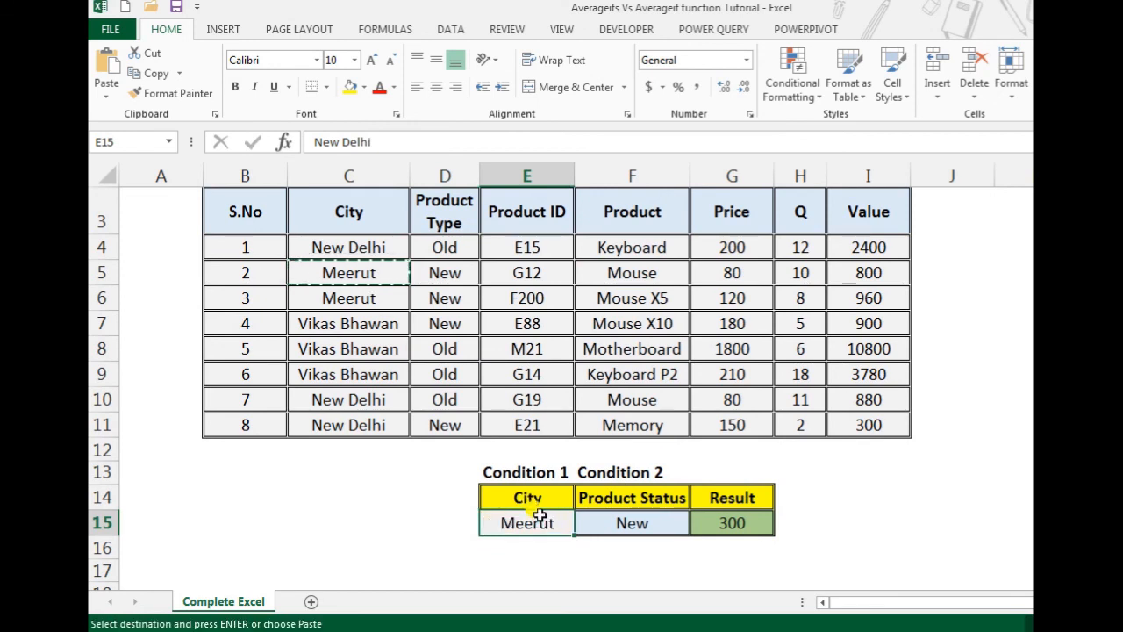
pyautogui.press('Right')
pyautogui.press('Right')
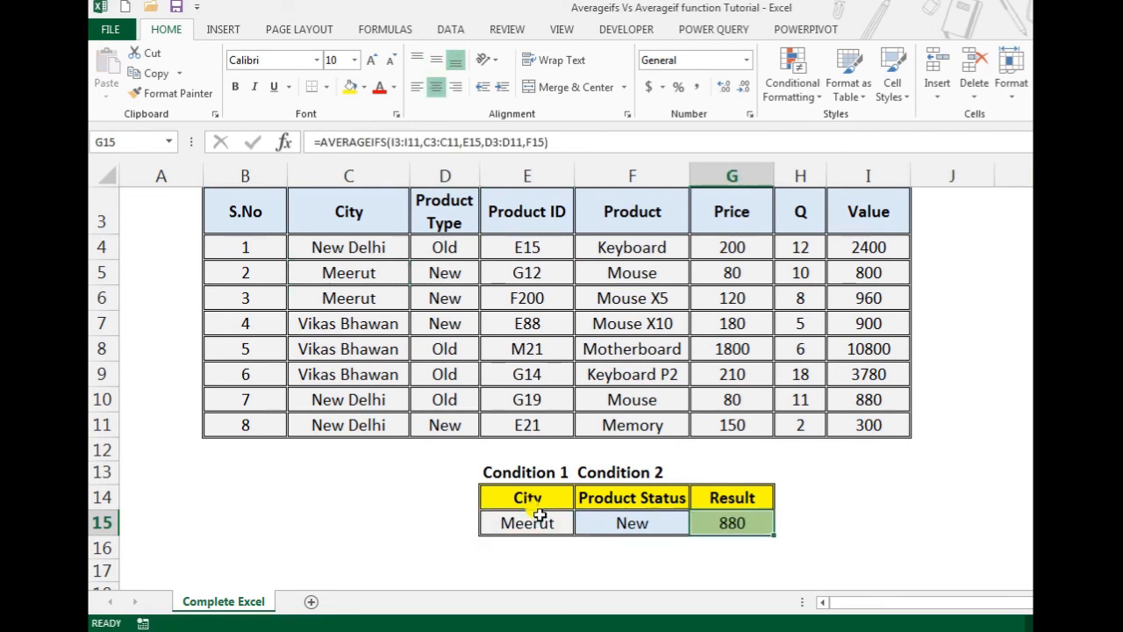
# Step: Examine the Meerut rows in the data table, checking their City and Product Type entries in C5:D6 against the two conditions
pyautogui.press('Left')
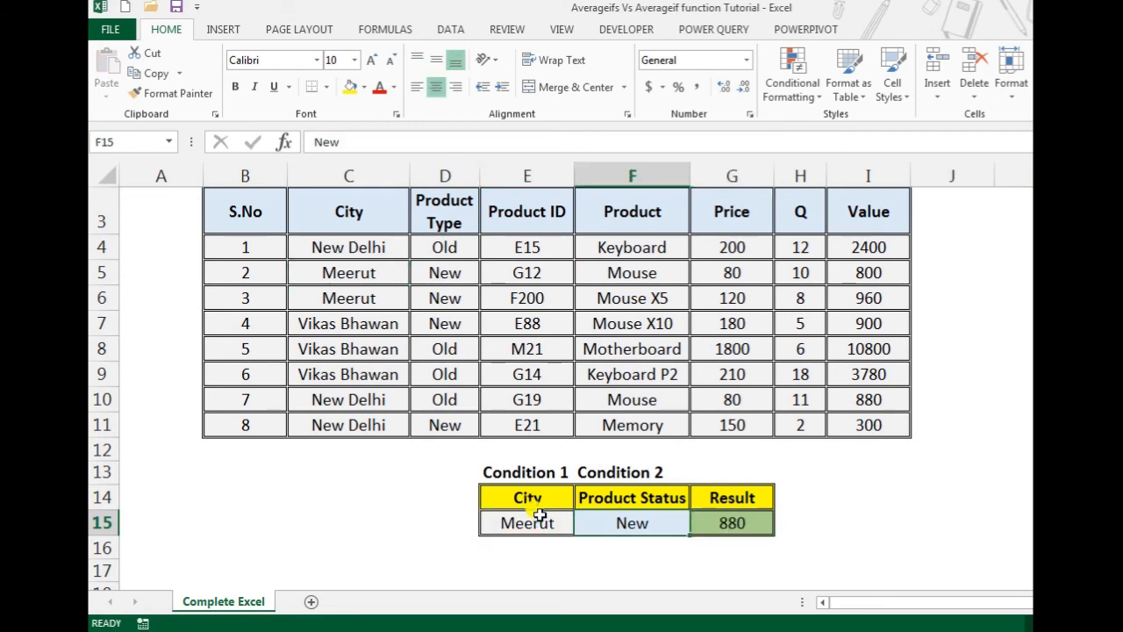
pyautogui.press('Up')
pyautogui.press('Up')
pyautogui.press('Up')
pyautogui.press('Up')
pyautogui.press('Up')
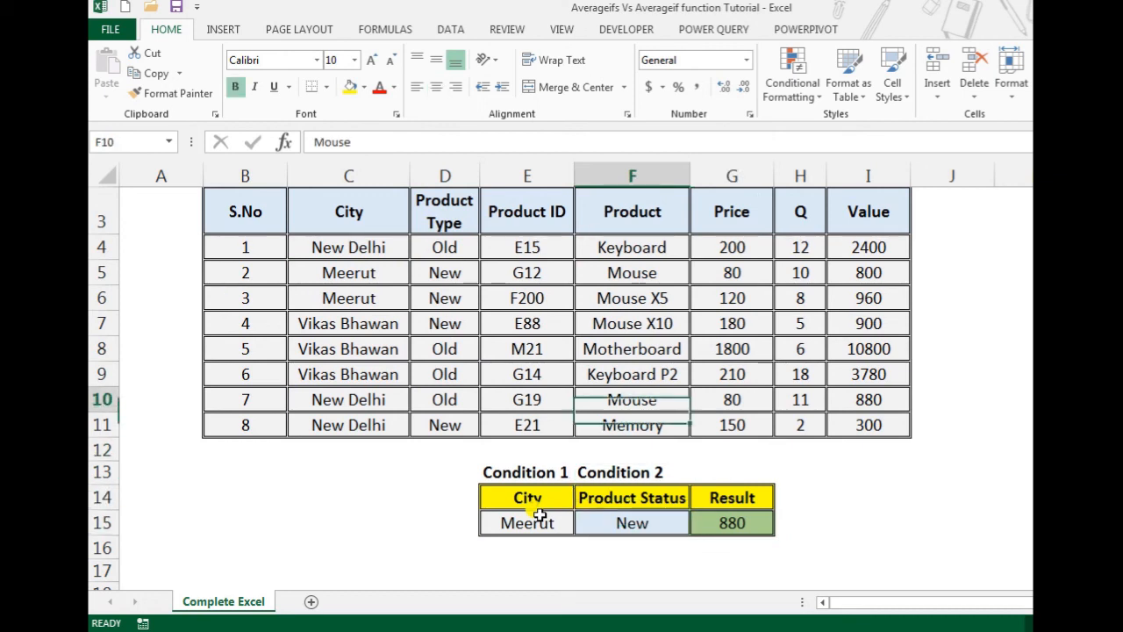
pyautogui.press('Up')
pyautogui.press('Up')
pyautogui.press('Up')
pyautogui.press('Up')
pyautogui.press('Left')
pyautogui.press('Left')
pyautogui.press('Left')
pyautogui.press('Up')
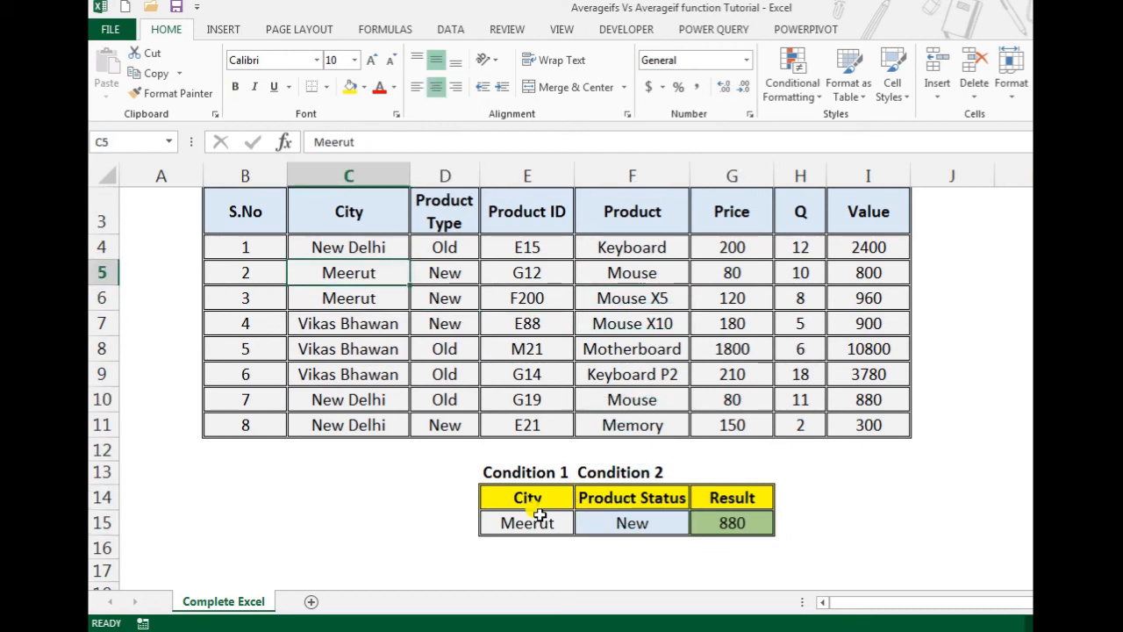
pyautogui.hotkey('shift', 'Down')
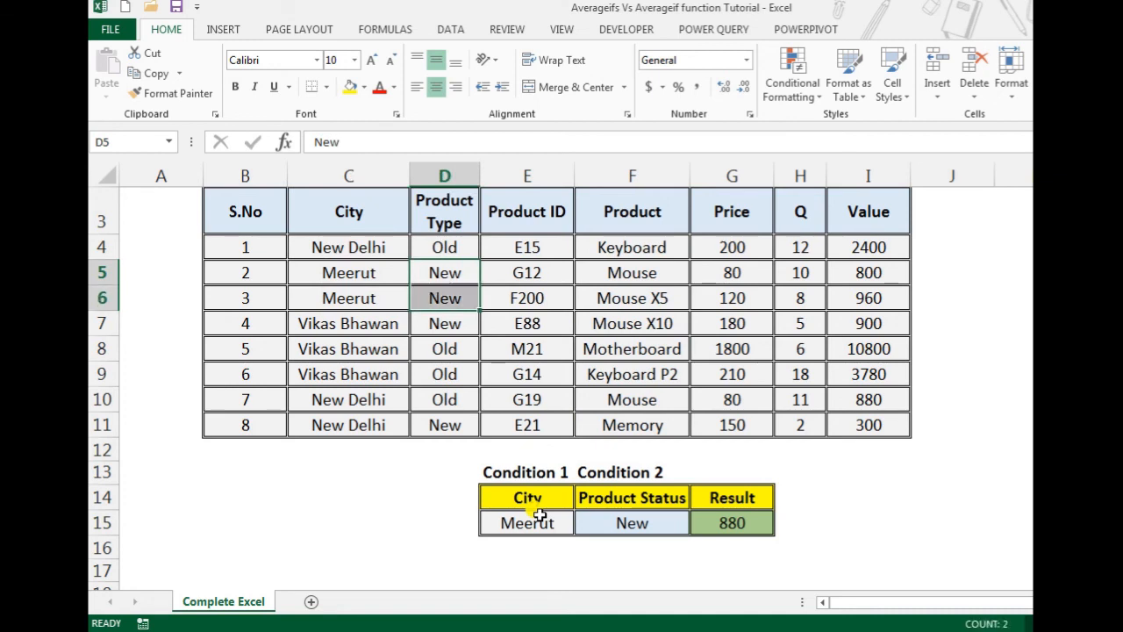
# Step: Select the Value cells I5:I6 of the two Meerut rows to check their average
pyautogui.press('Left')
pyautogui.press('Right')
pyautogui.press('Right')
pyautogui.press('Right')
pyautogui.press('Right')
pyautogui.press('Right')
pyautogui.press('Right')
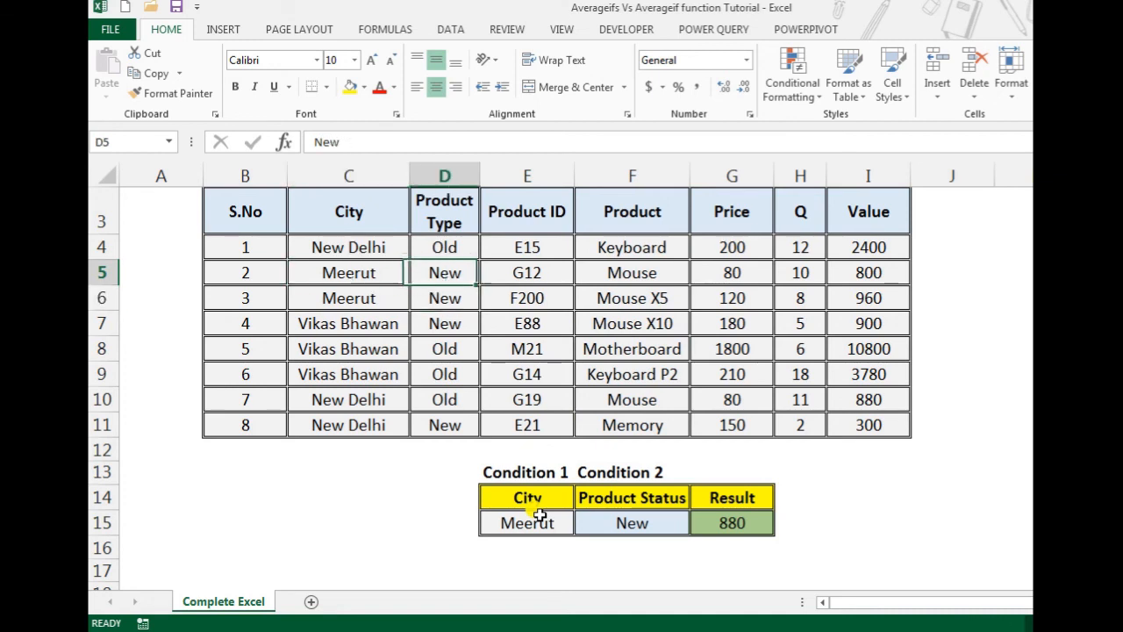
pyautogui.hotkey('shift', 'Down')
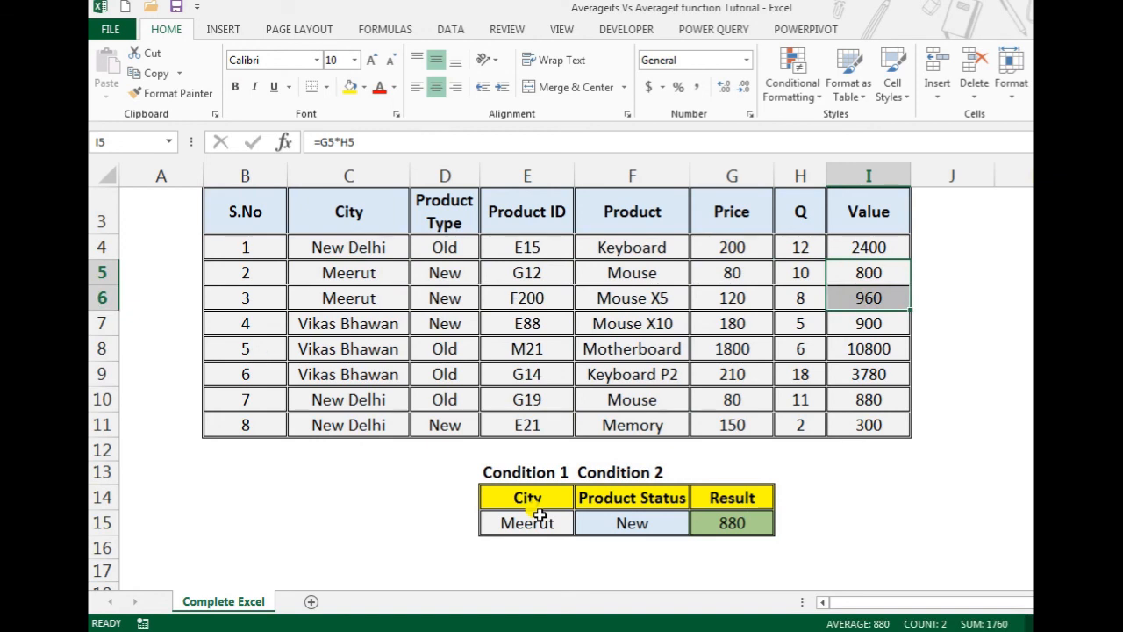
# Step: Return to result cell G15 to compare its AVERAGEIFS result with the average of the Meerut values
pyautogui.press('Down')
pyautogui.press('Down')
pyautogui.press('Down')
pyautogui.press('Down')
pyautogui.press('Down')
pyautogui.press('Down')
pyautogui.press('Down')
pyautogui.press('Down')
pyautogui.press('Down')
pyautogui.press('Down')
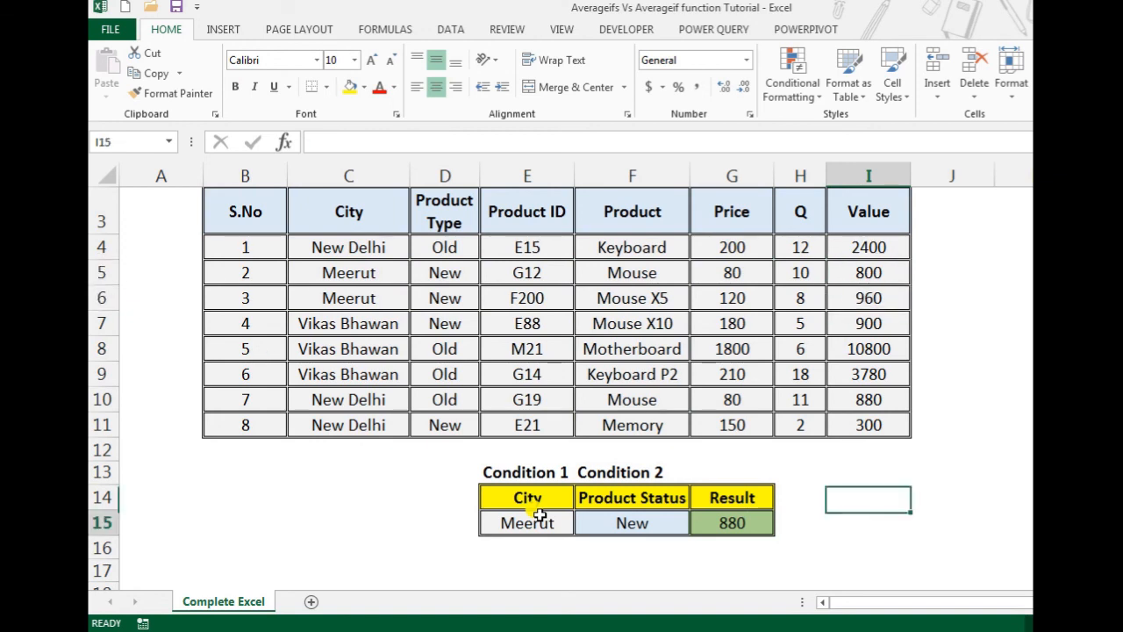
pyautogui.press('Left')
pyautogui.press('Left')
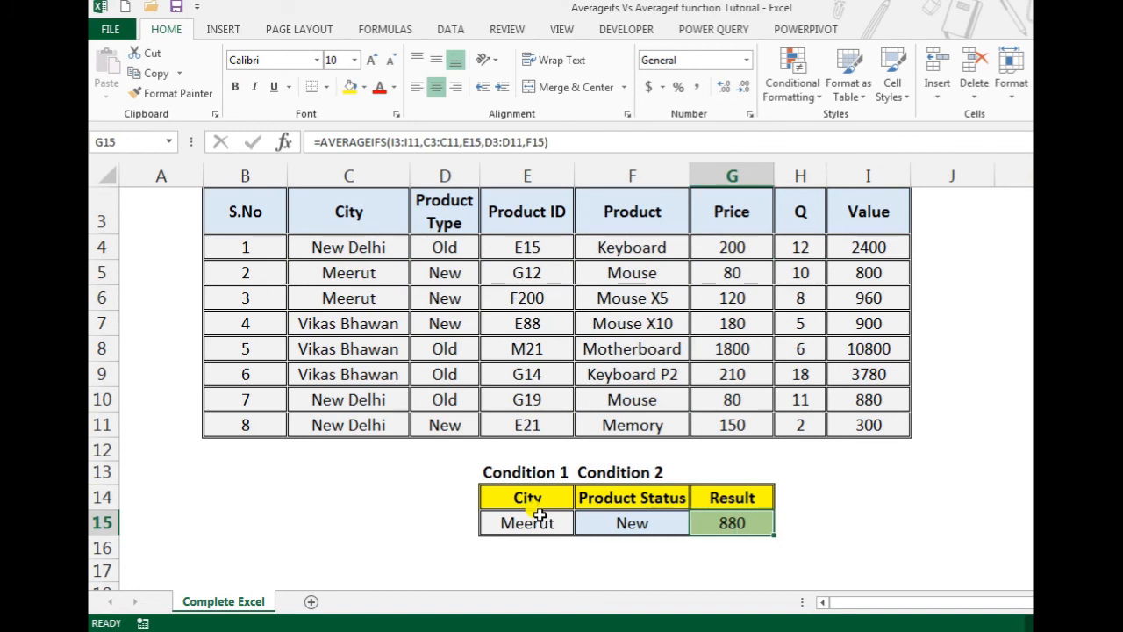